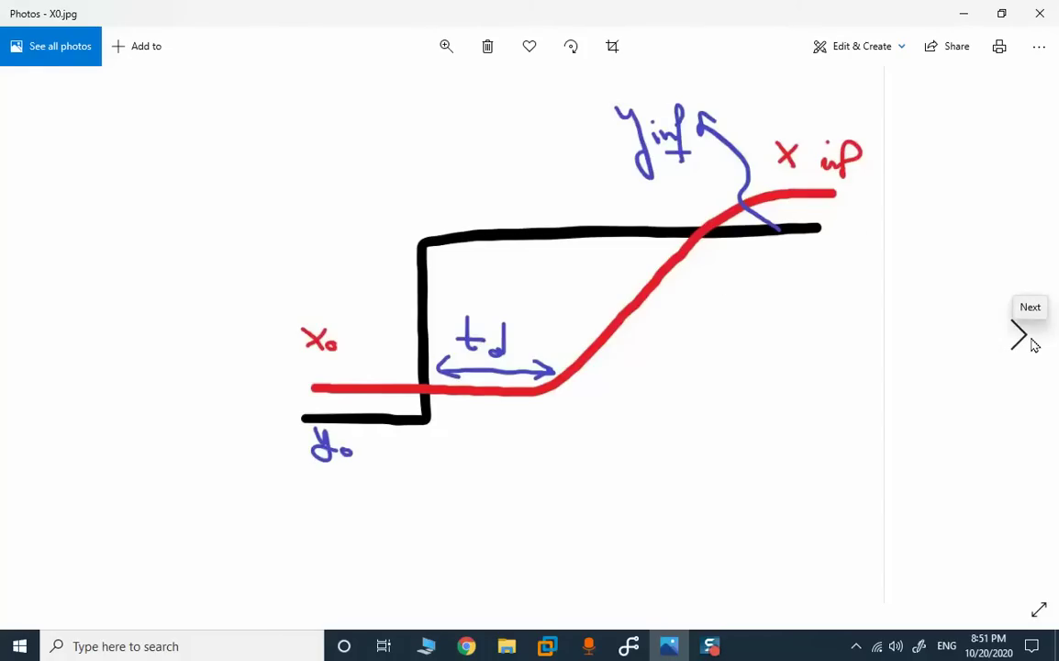
# Page forward from X0.jpg through X1 and x3 to the X4.jpg sketch labelled t0=0 and tinf.
pyautogui.click(1019, 336)
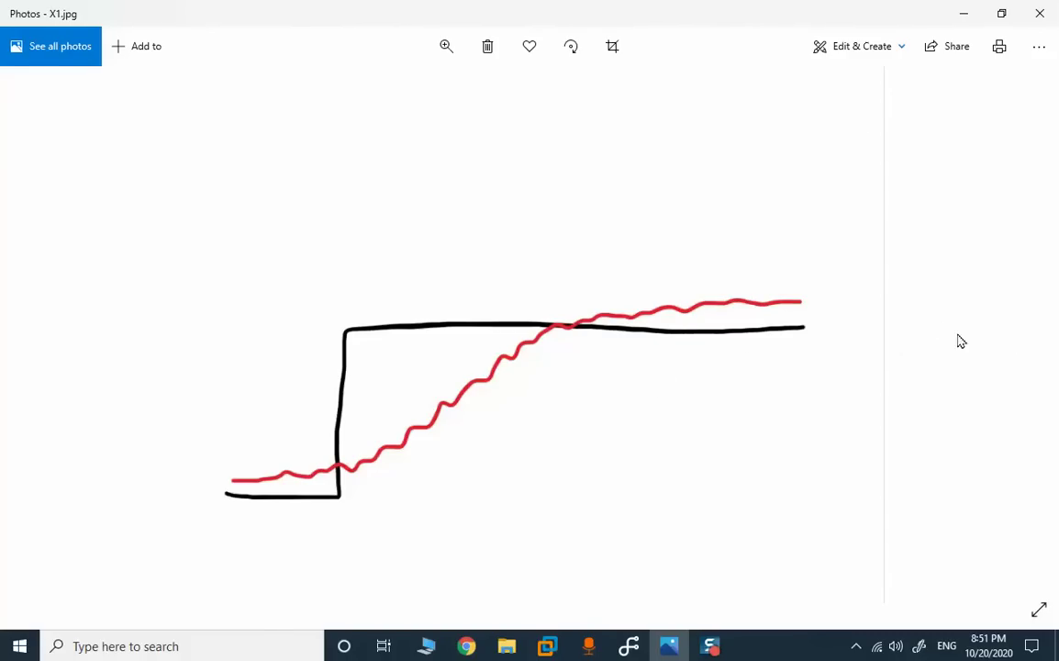
pyautogui.click(1016, 345)
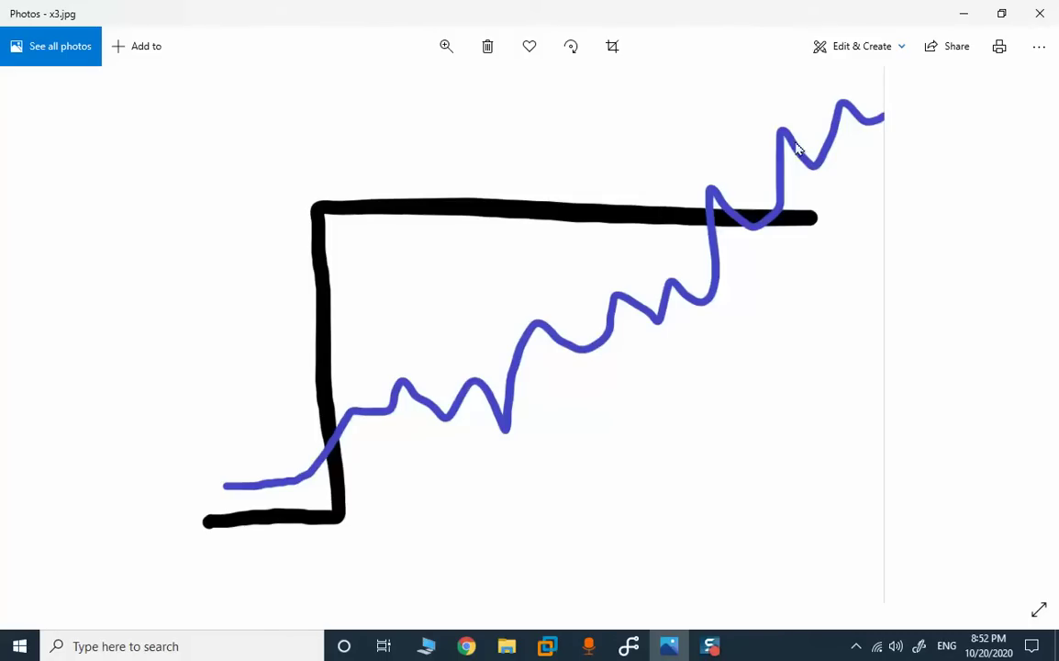
pyautogui.click(1020, 329)
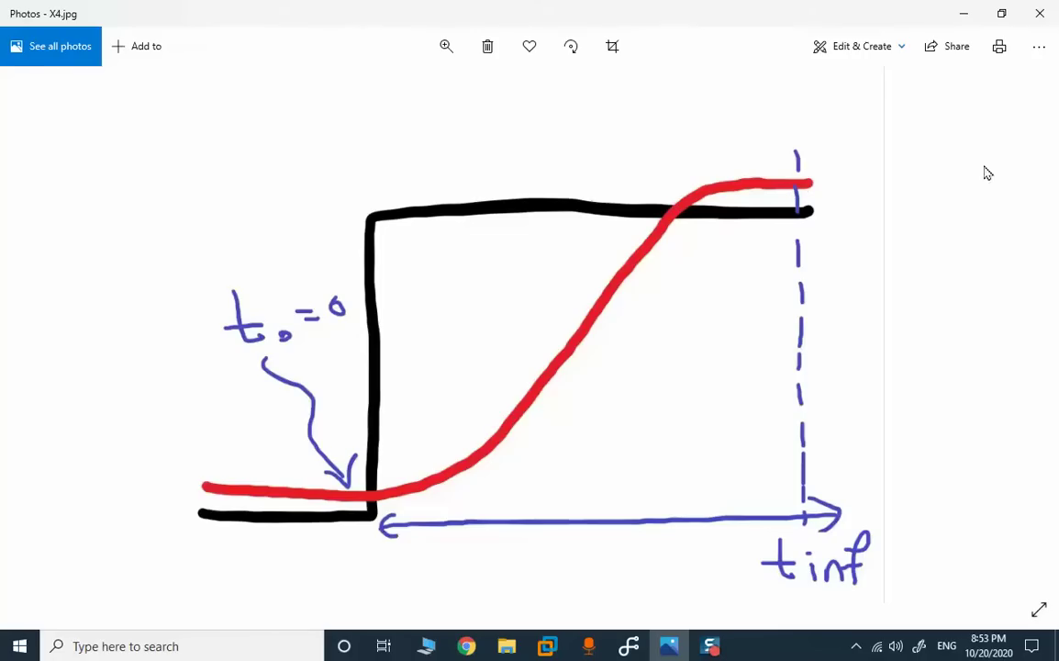
# Freeze the PCS7 WinCC trend, pan back to the earlier step, and make the VM full screen.
pyautogui.moveTo(559, 633)
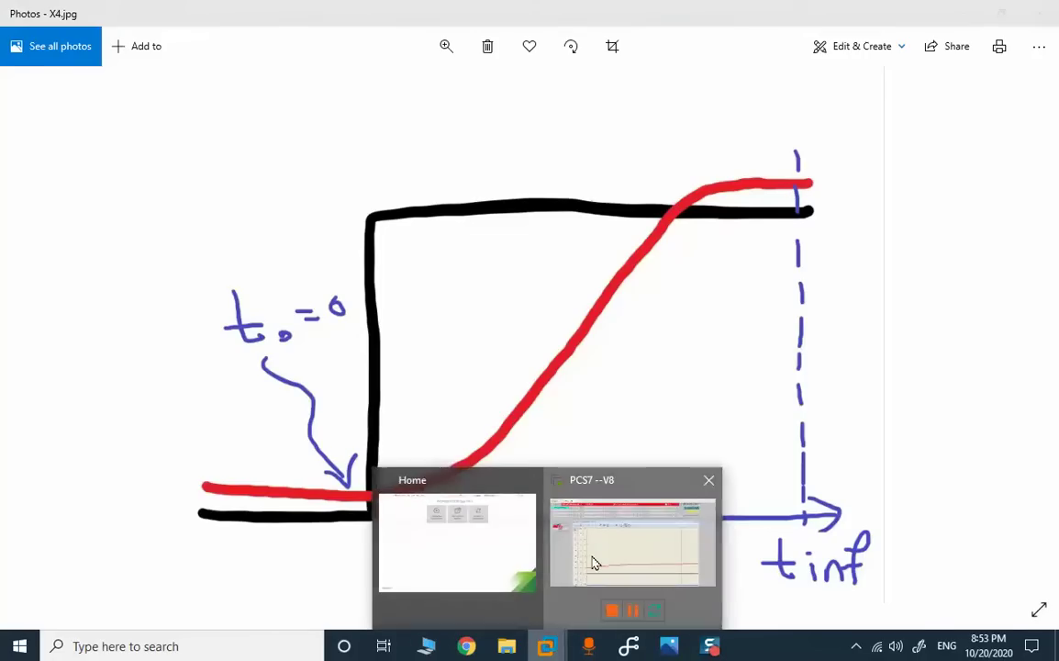
pyautogui.click(594, 555)
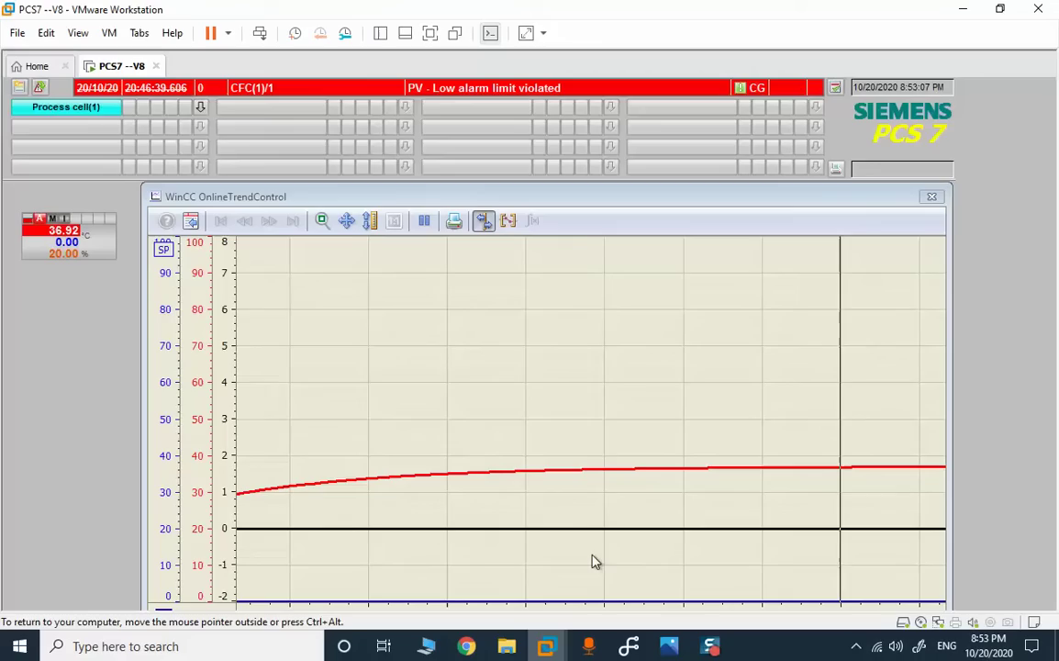
pyautogui.click(346, 220)
pyautogui.moveTo(465, 340); pyautogui.dragTo(560, 381)
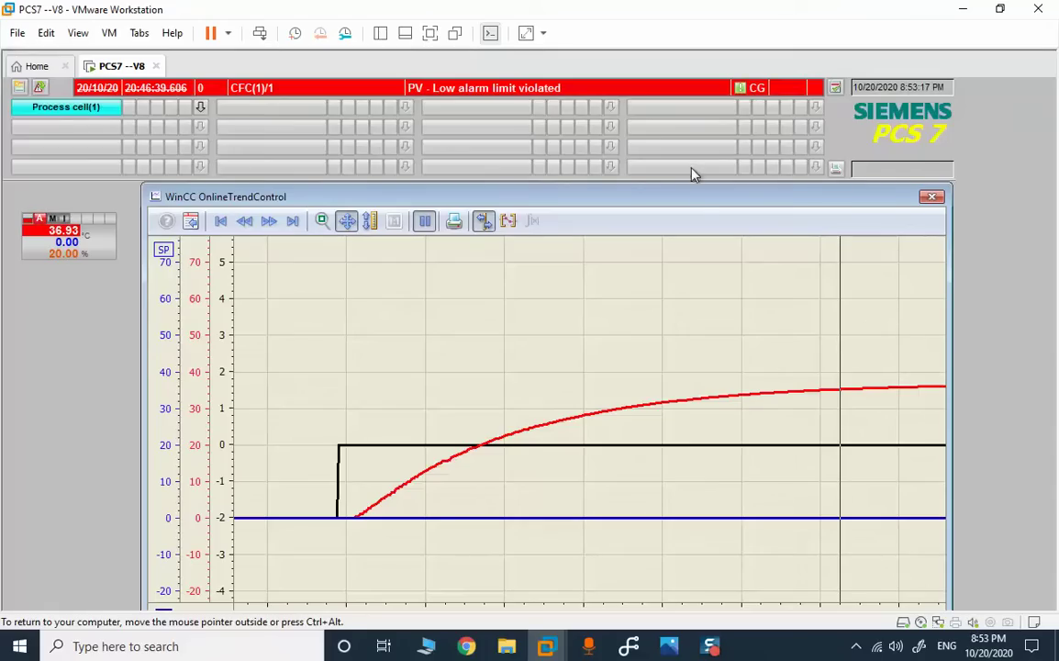
pyautogui.click(437, 35)
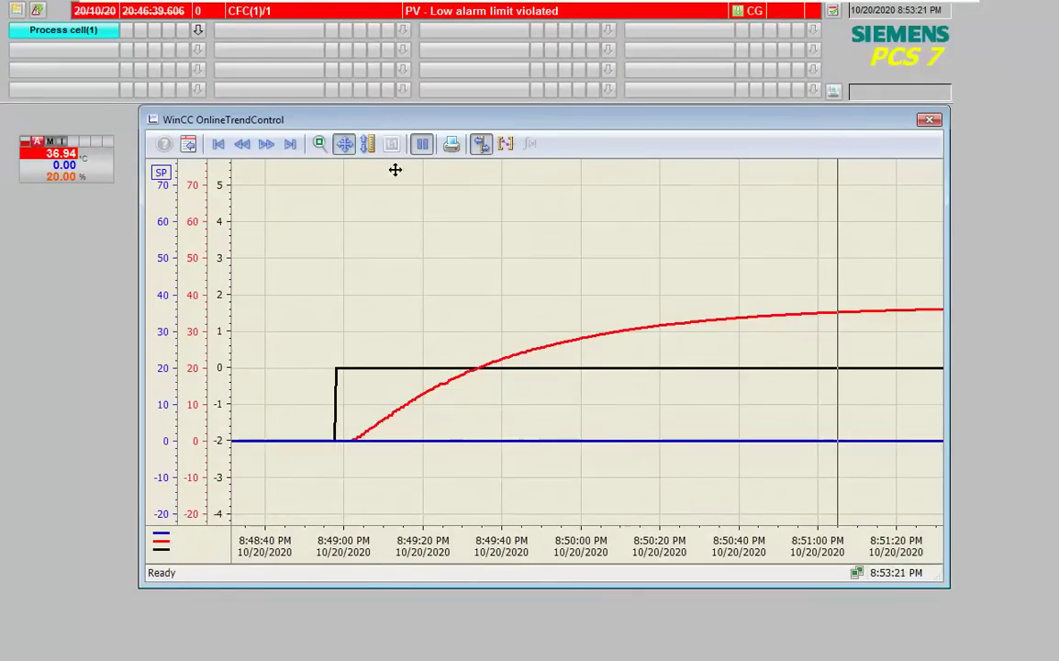
# Open a smaller ruler table and sweep the ruler along the PV rise to PV 35.9, LMN 20.0.
pyautogui.click(482, 145)
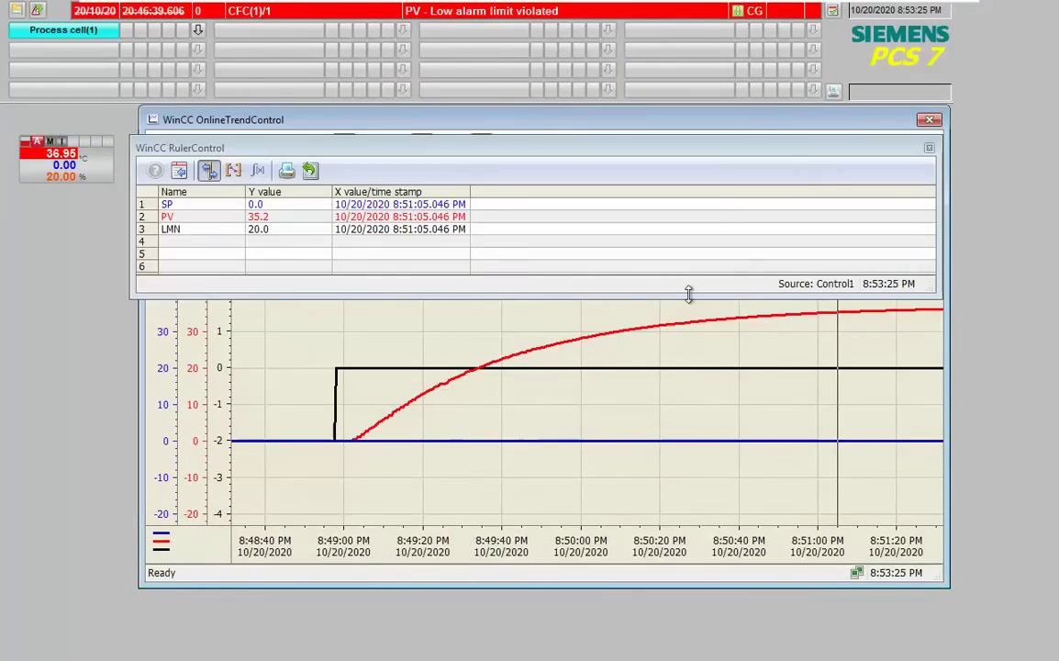
pyautogui.moveTo(689, 294); pyautogui.dragTo(693, 255)
pyautogui.moveTo(840, 384); pyautogui.dragTo(322, 434)
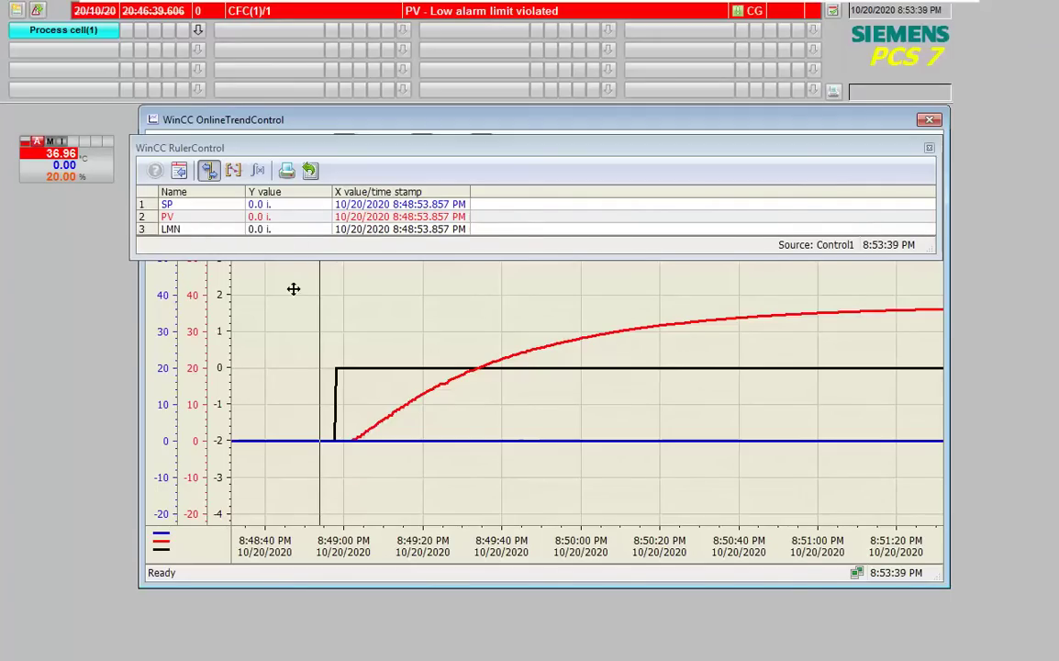
pyautogui.moveTo(319, 292); pyautogui.dragTo(341, 300)
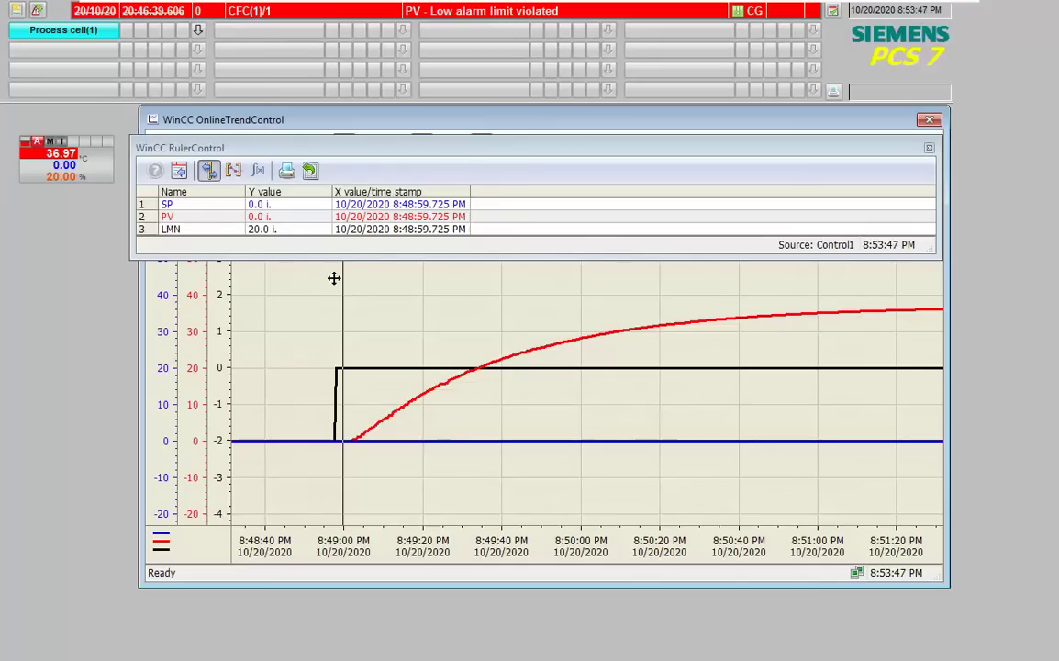
pyautogui.moveTo(344, 280); pyautogui.dragTo(336, 283)
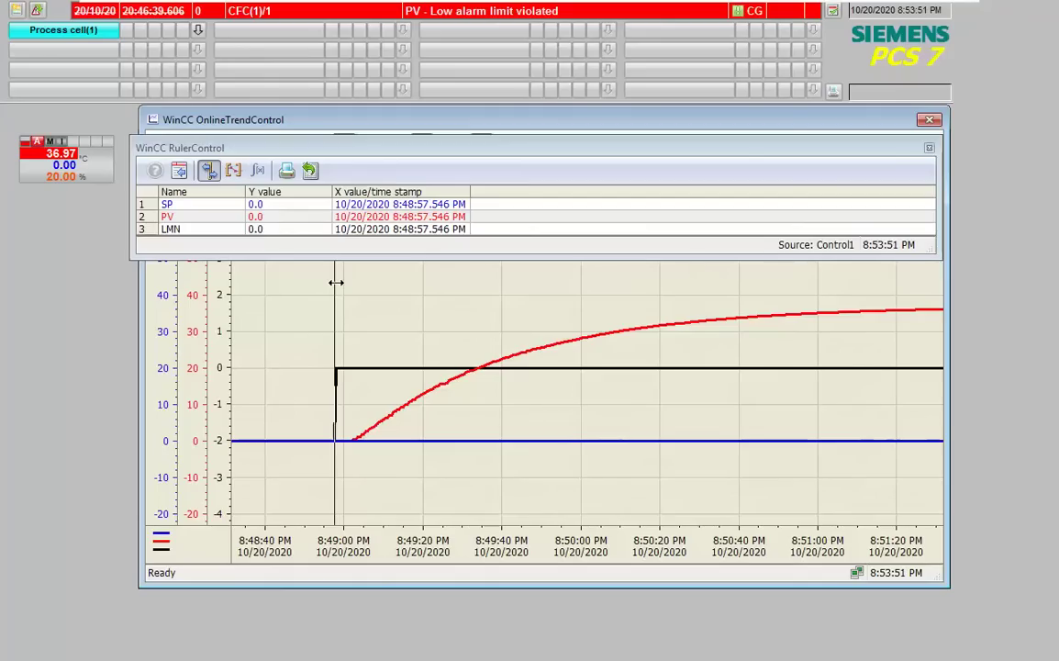
pyautogui.moveTo(336, 283)
pyautogui.mouseDown()
pyautogui.moveTo(350, 286)
pyautogui.moveTo(336, 294)
pyautogui.mouseUp()
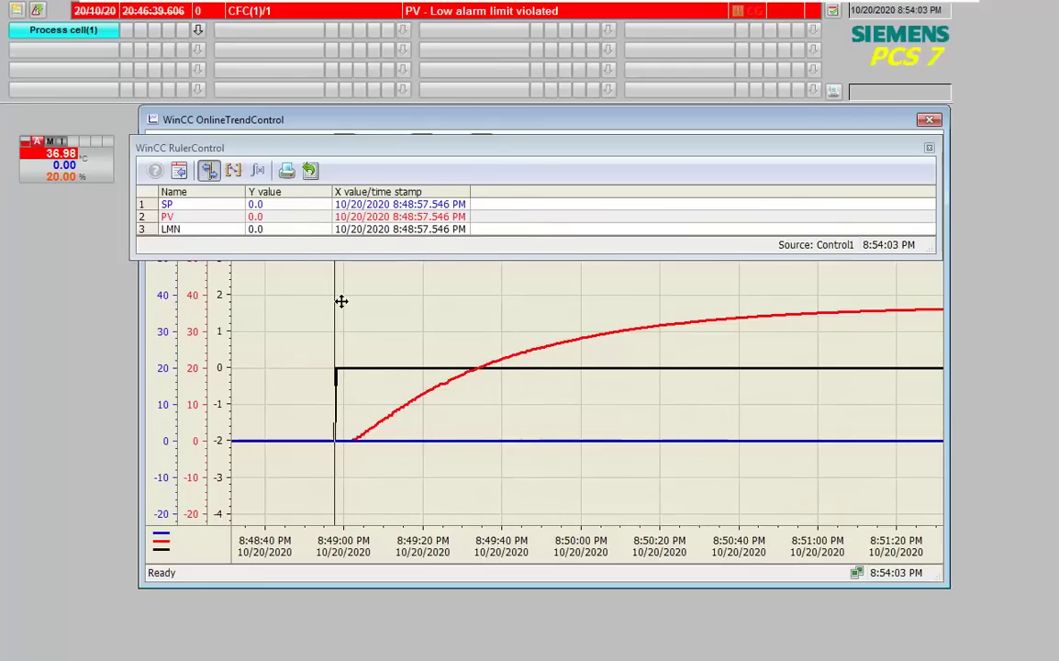
pyautogui.moveTo(337, 298); pyautogui.dragTo(356, 310)
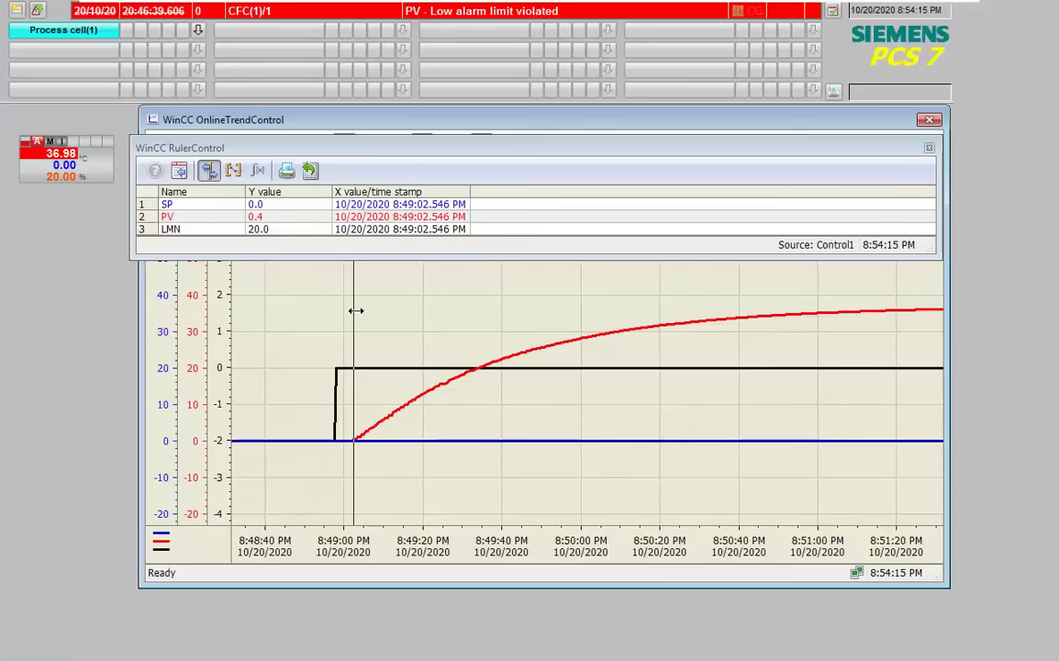
pyautogui.moveTo(356, 311); pyautogui.dragTo(917, 347)
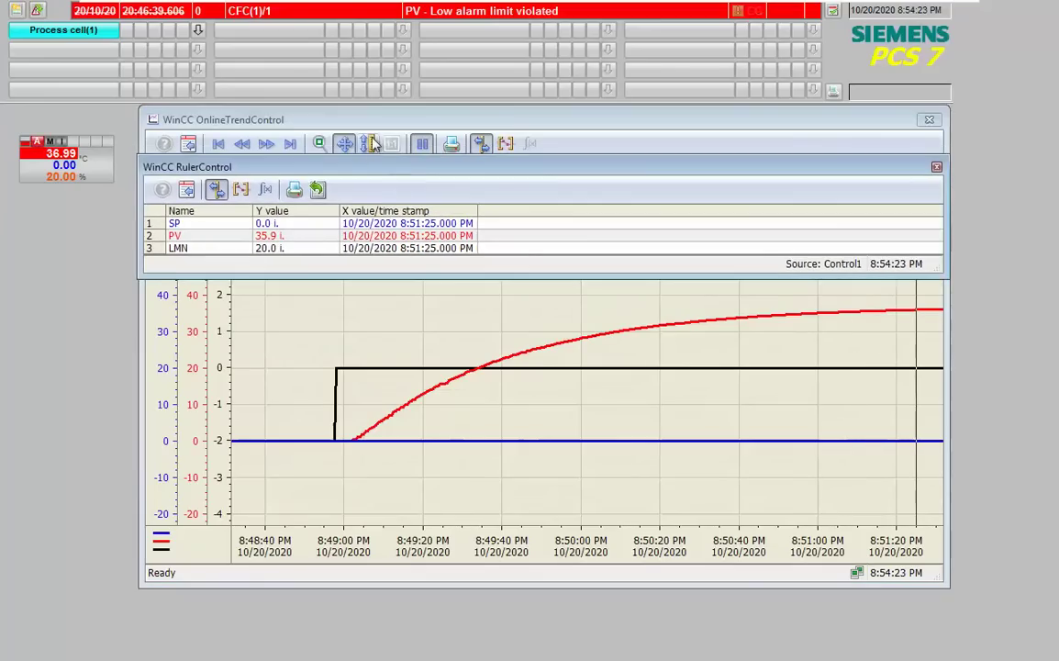
# Shift the chart range, read PV 36.2 and LMN 20.0 at 8:51:39, then exit full screen.
pyautogui.click(368, 144)
pyautogui.moveTo(535, 291); pyautogui.dragTo(478, 349)
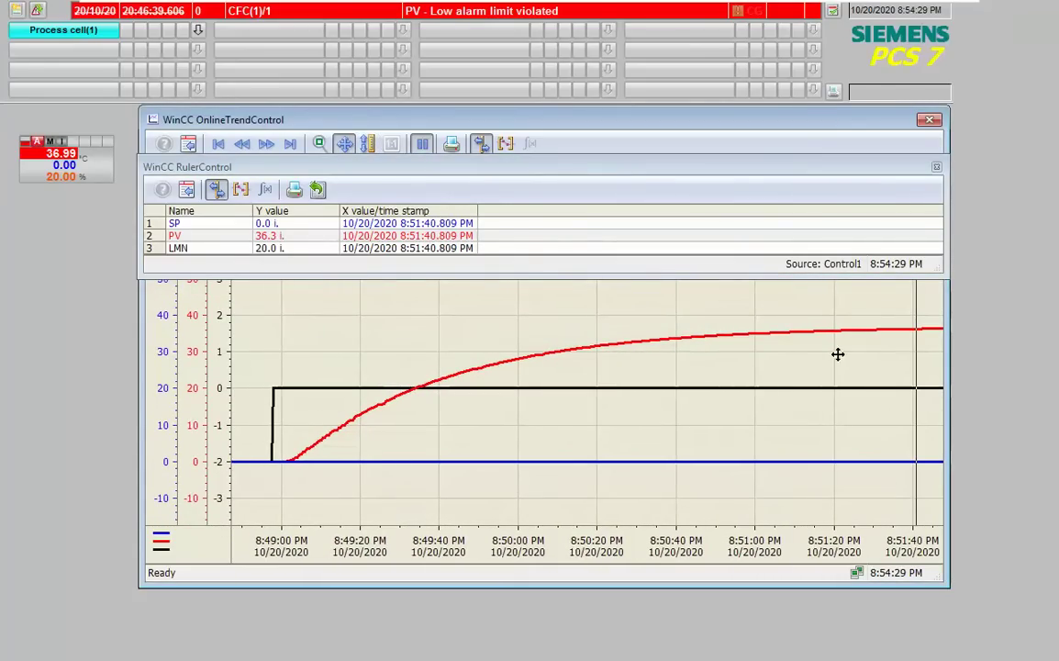
pyautogui.moveTo(912, 346); pyautogui.dragTo(885, 364)
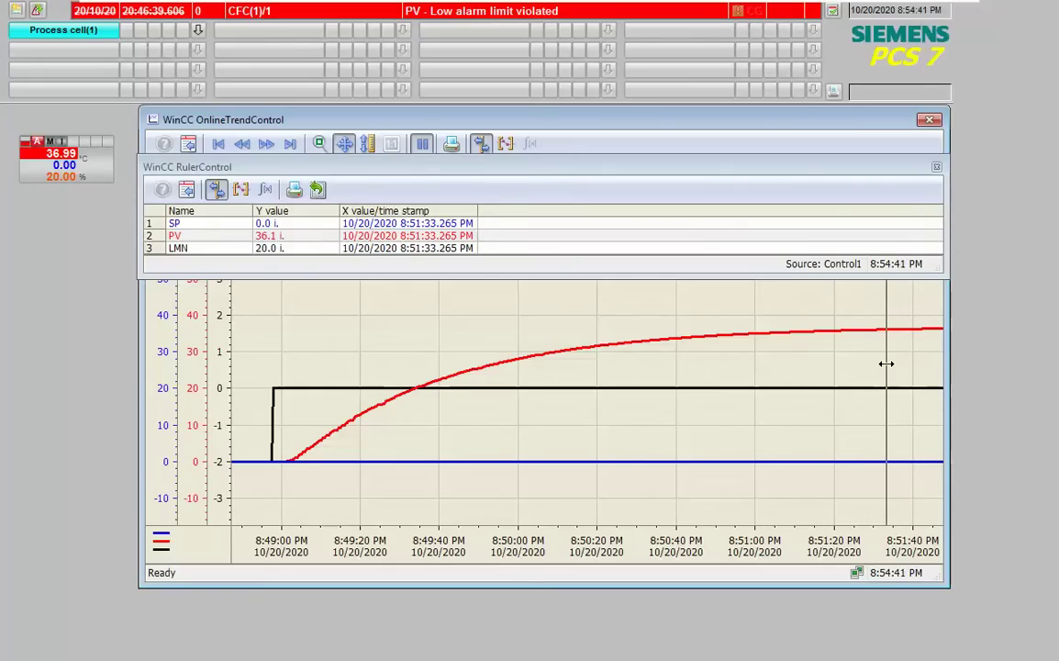
pyautogui.moveTo(780, 368); pyautogui.dragTo(910, 454)
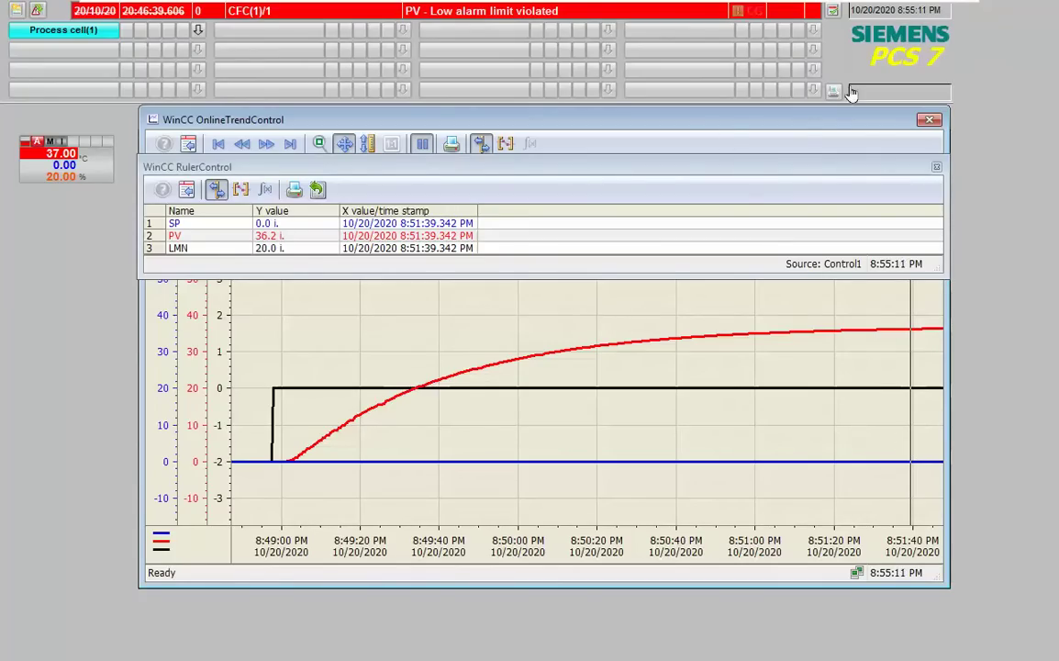
pyautogui.moveTo(816, 8)
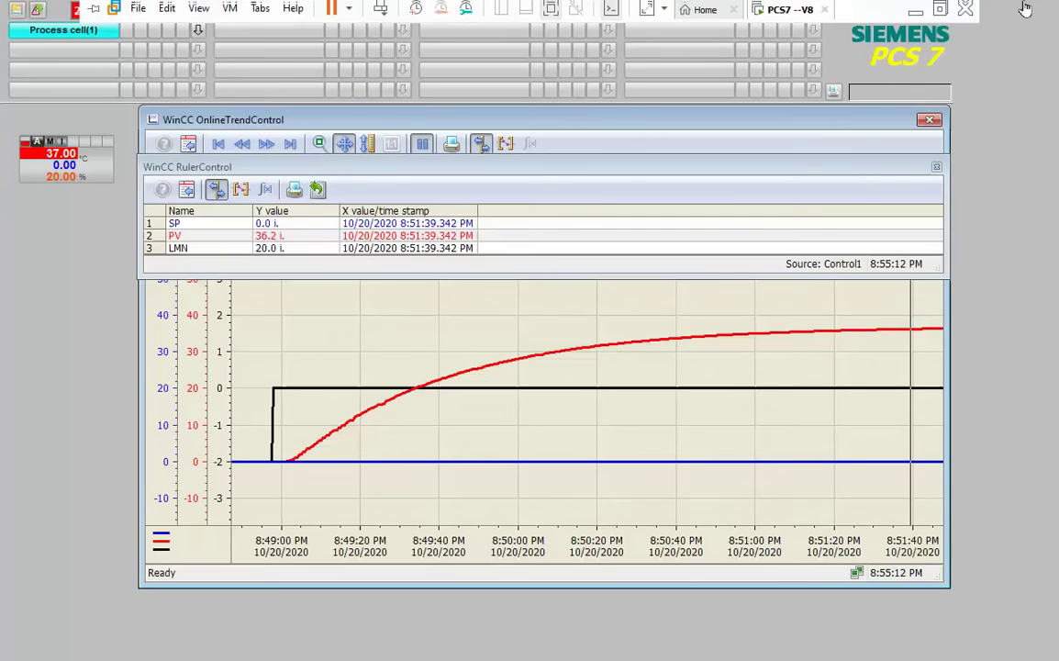
pyautogui.click(941, 11)
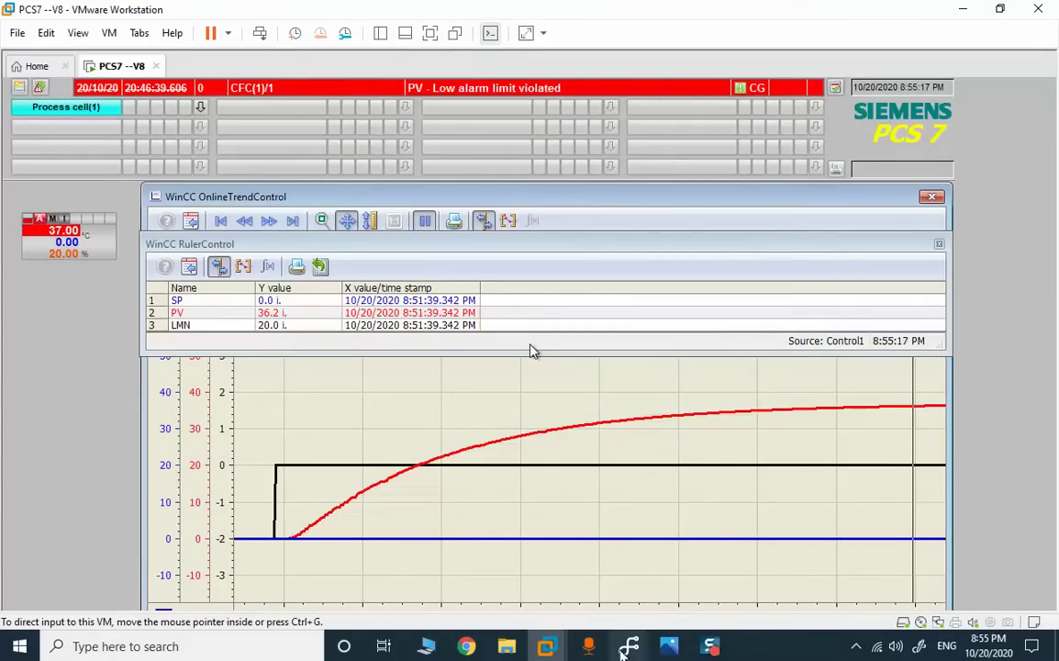
# Start a Neo PID Tuner procedure with a first-order model and PCS 7 - PID controller type.
pyautogui.moveTo(629, 646)
pyautogui.click(670, 560)
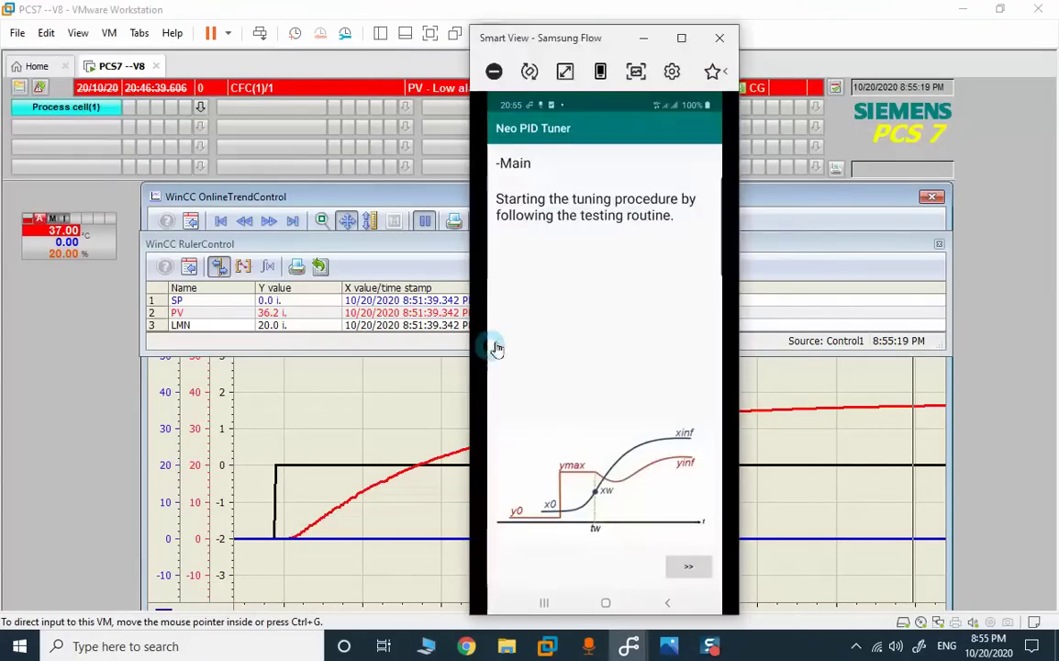
pyautogui.click(699, 569)
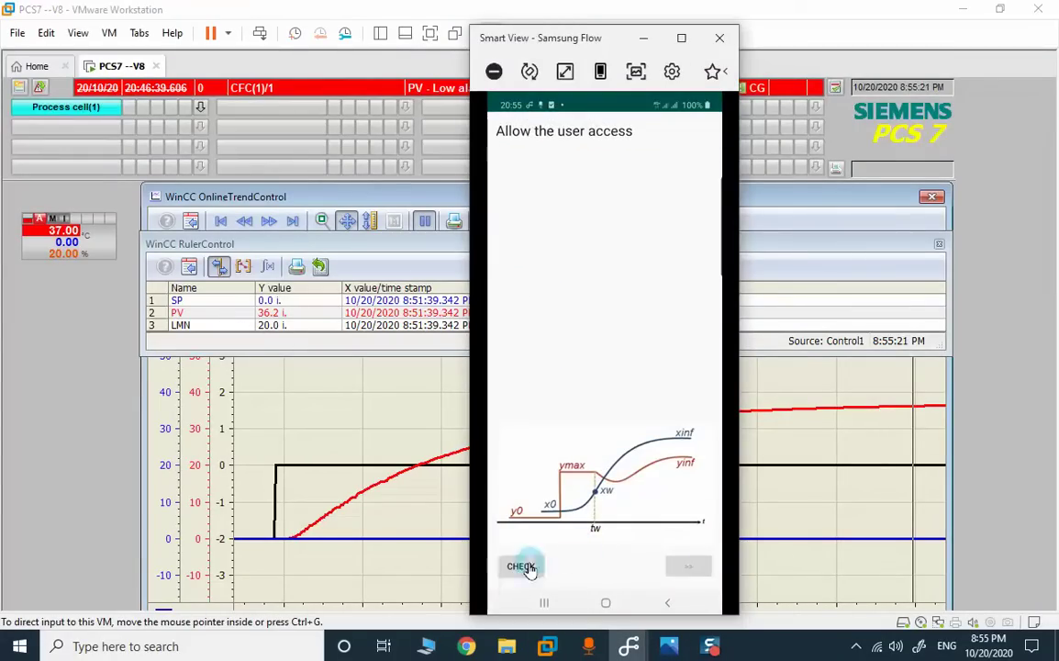
pyautogui.click(527, 567)
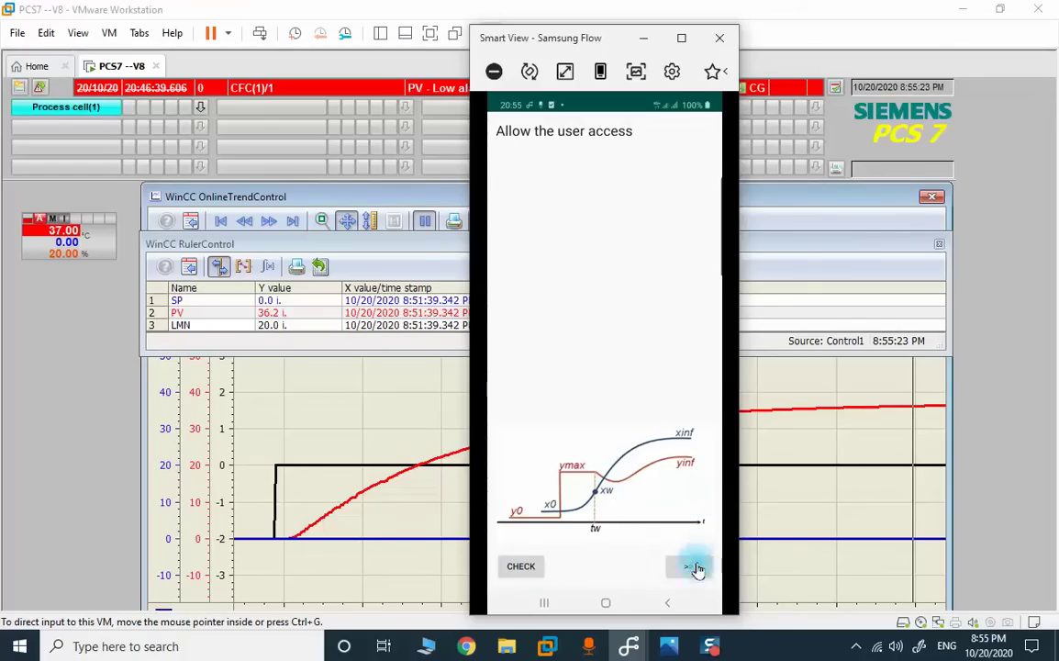
pyautogui.click(695, 566)
pyautogui.click(565, 290)
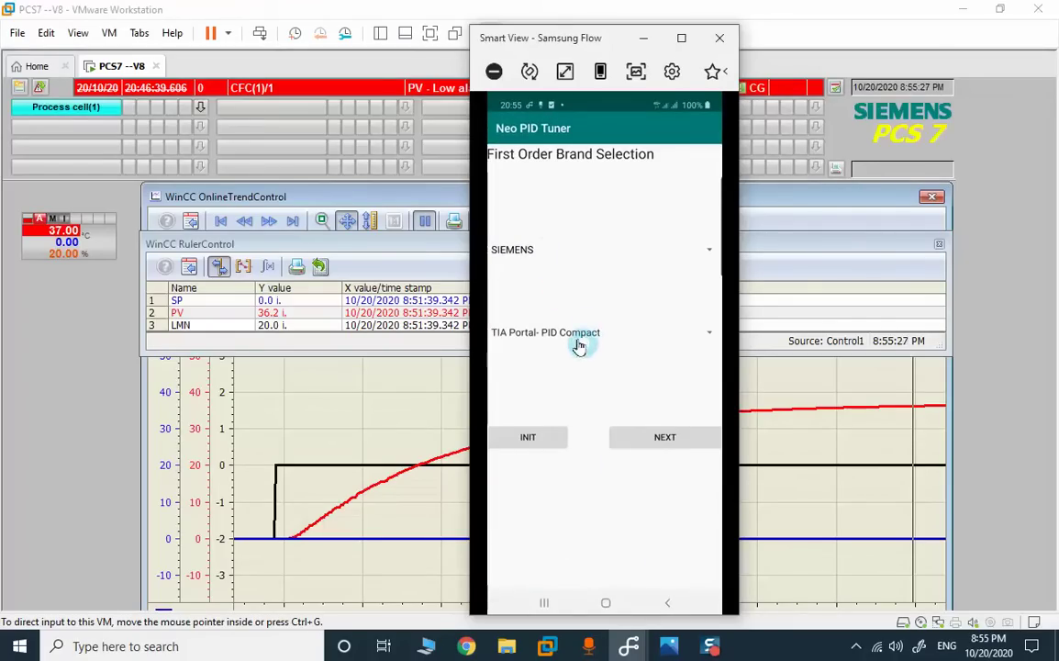
pyautogui.click(574, 338)
pyautogui.click(543, 500)
pyautogui.click(647, 448)
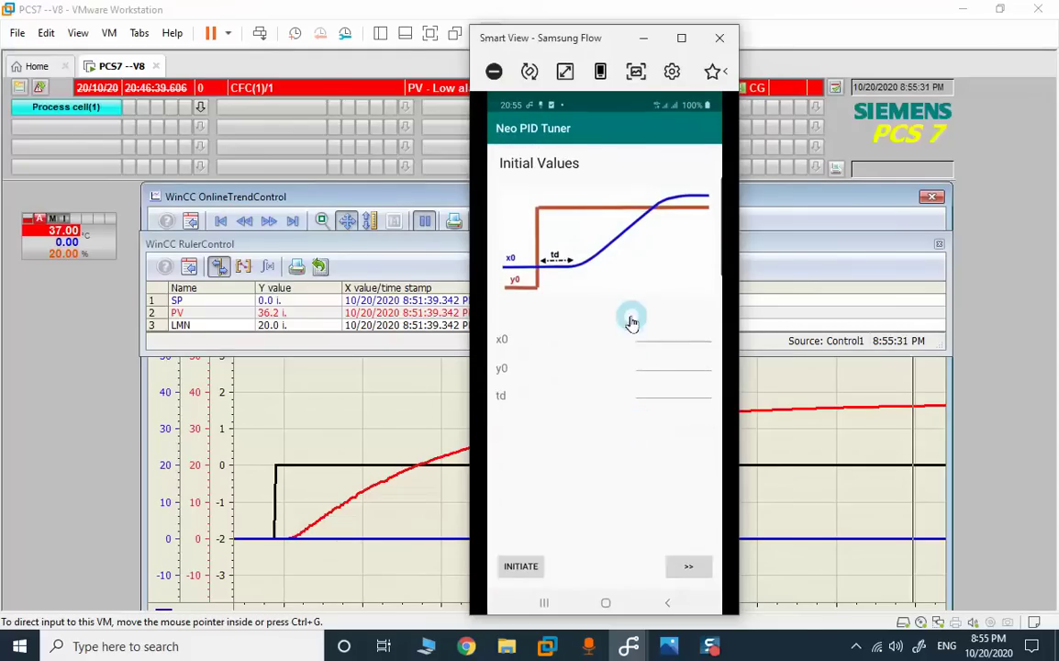
# Enter initial values x0 0, y0 0 and dead time td 4.
pyautogui.click(646, 333)
pyautogui.write('0')
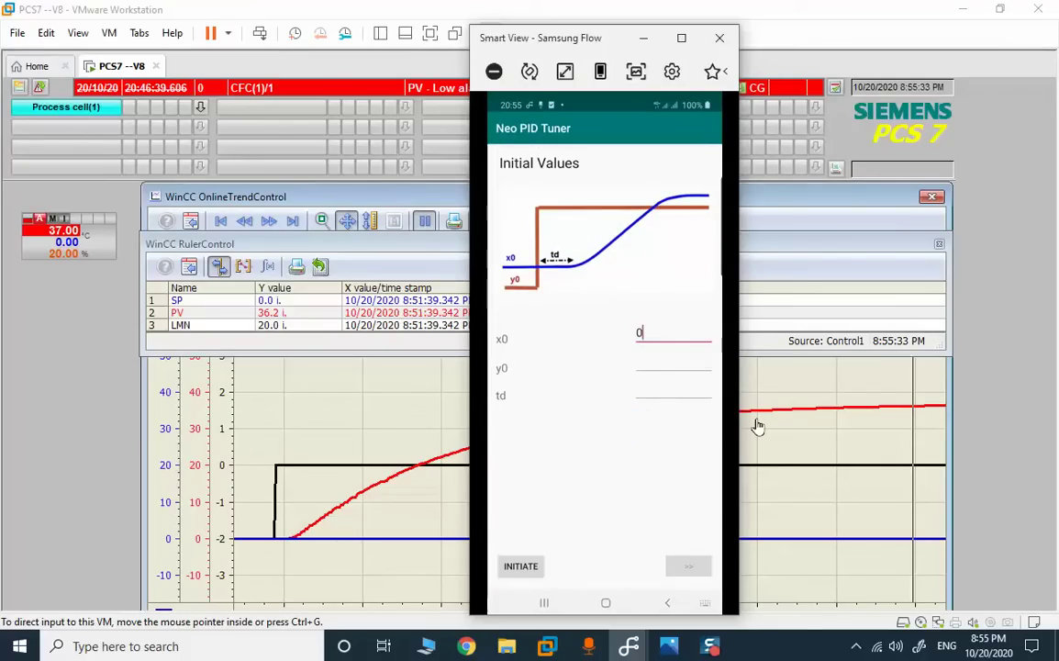
pyautogui.press('Tab')
pyautogui.write('0')
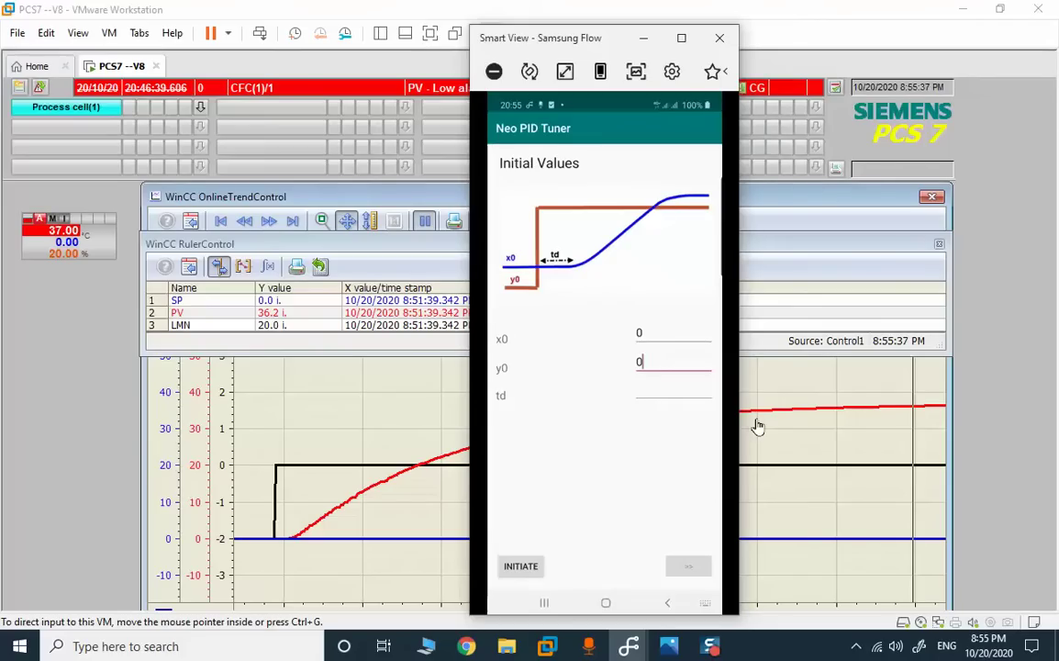
pyautogui.press('Tab')
pyautogui.write('4')
# Set the steady-state time T_INF to 170.
pyautogui.click(688, 565)
pyautogui.click(654, 374)
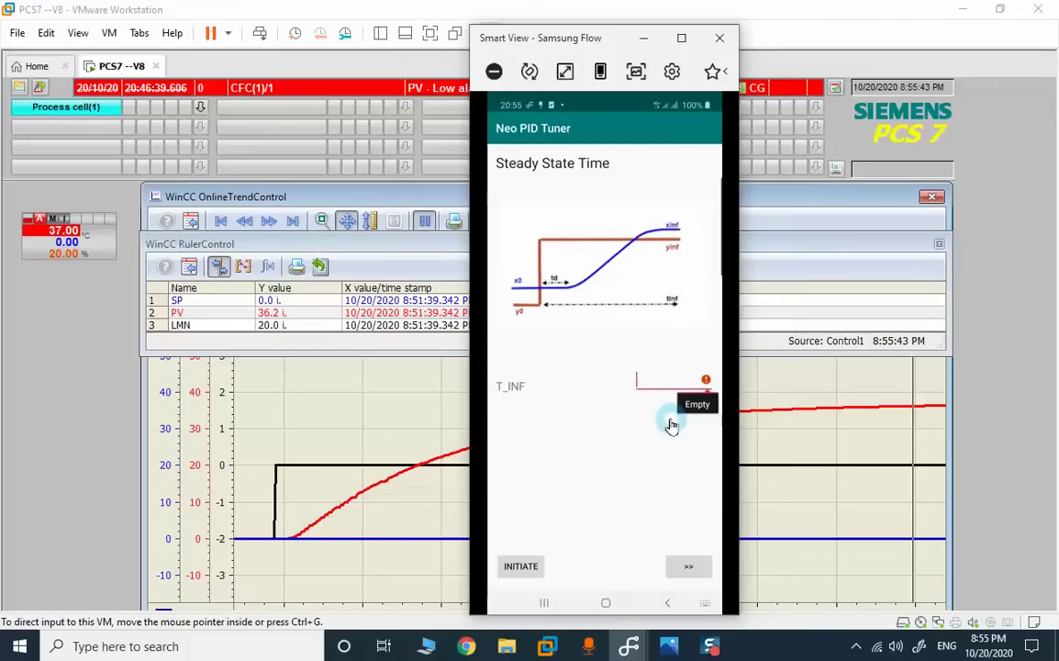
pyautogui.write('170')
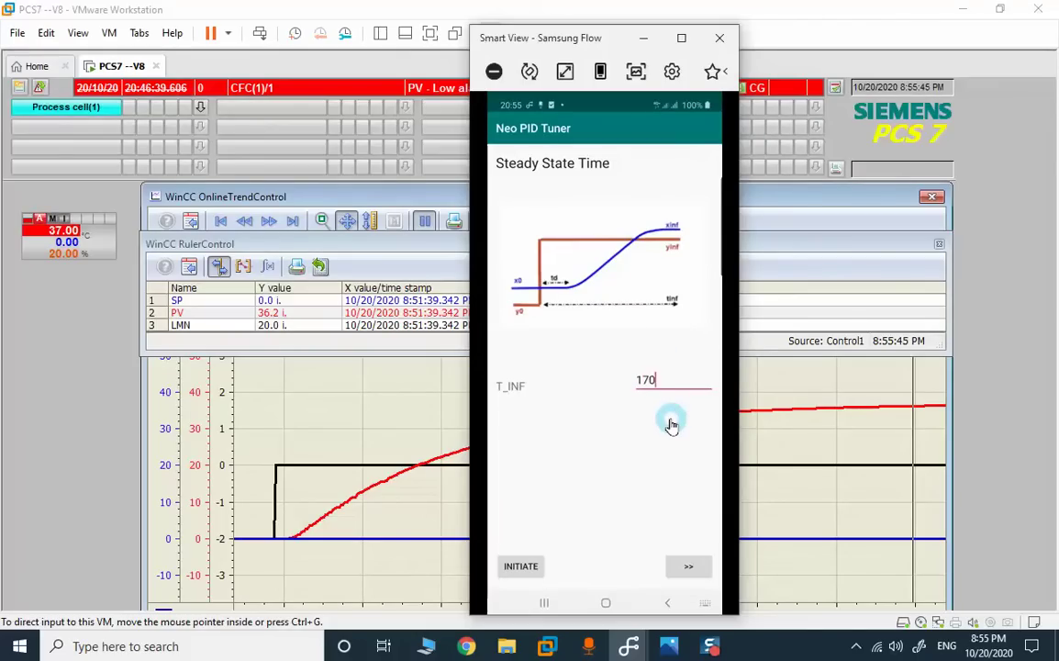
pyautogui.press('Tab')
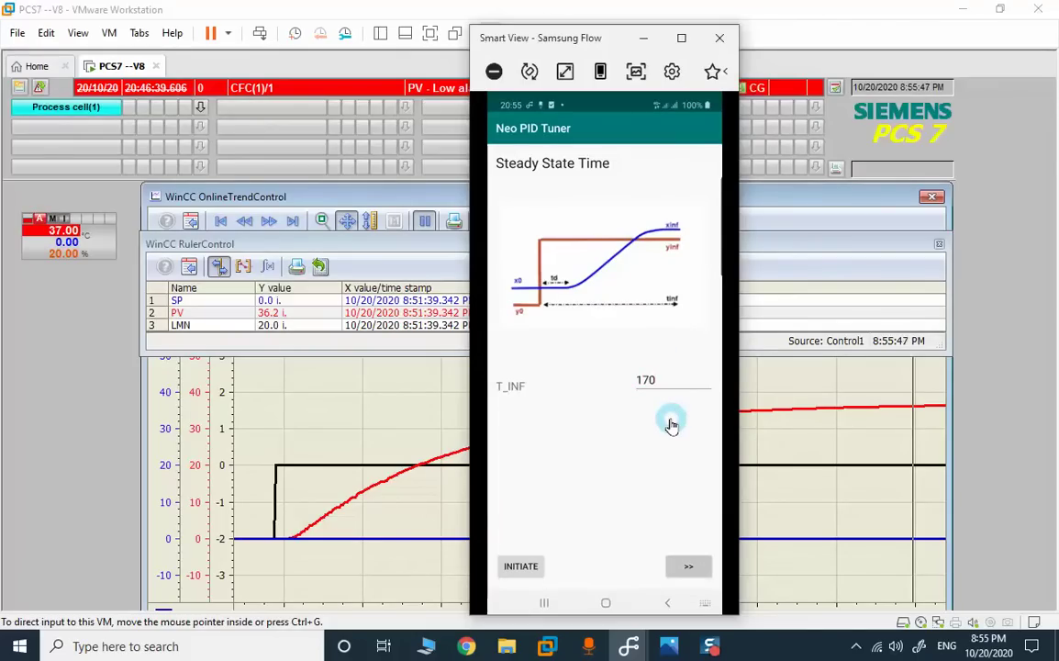
# Open the steady-state values page and read the settled WinCC values, PV 36.3 and LMN 20.0.
pyautogui.click(691, 566)
pyautogui.click(643, 201)
pyautogui.click(912, 387)
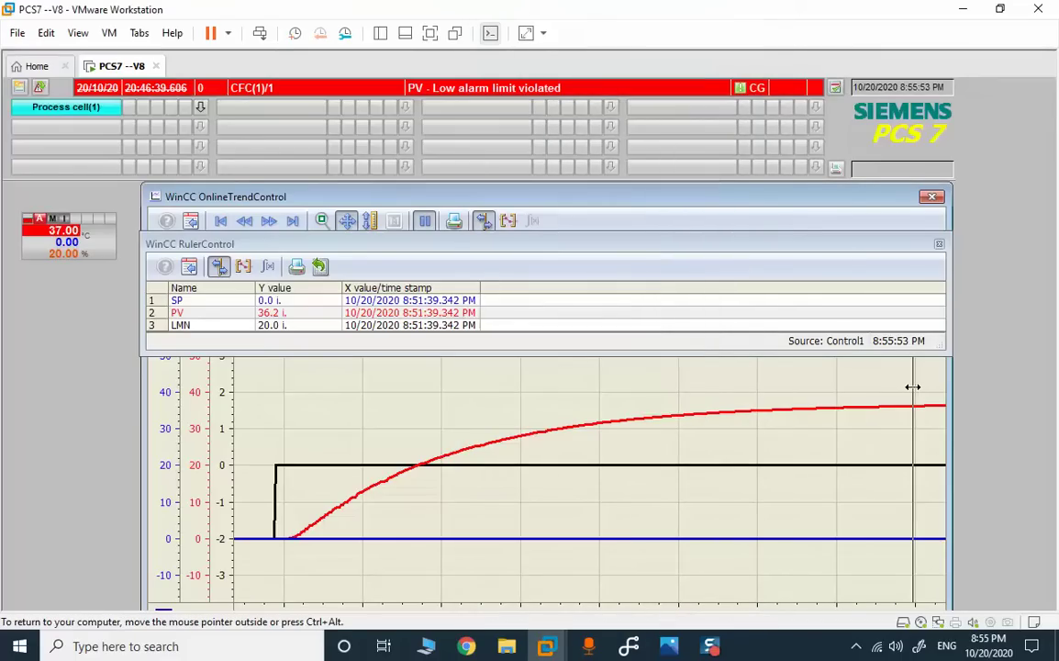
pyautogui.moveTo(912, 386); pyautogui.dragTo(923, 387)
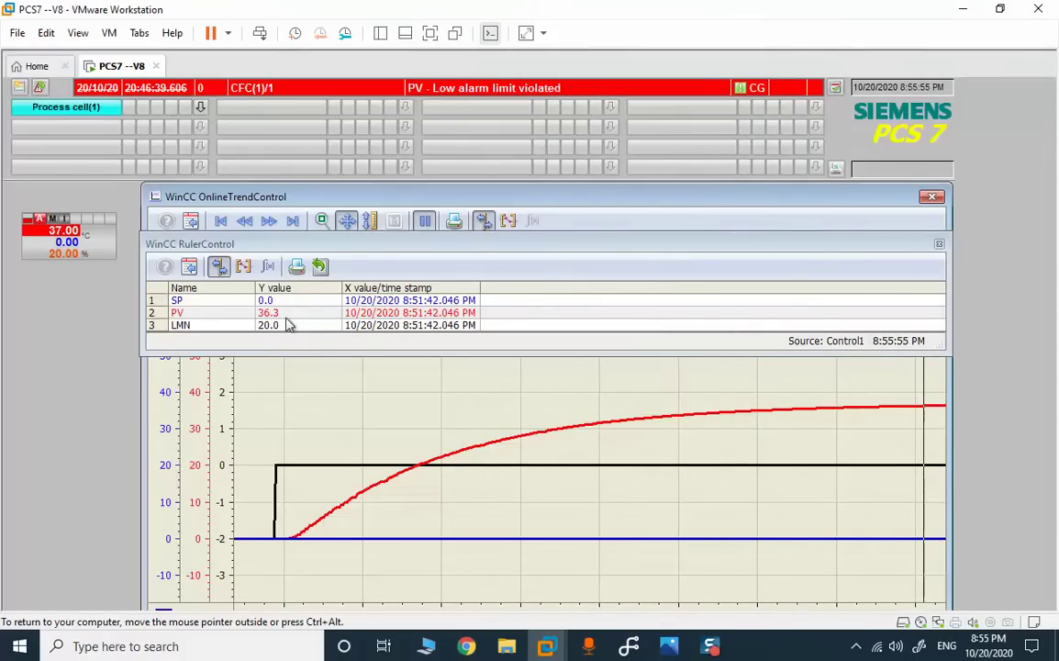
pyautogui.hotkey('ctrl', 'alt')
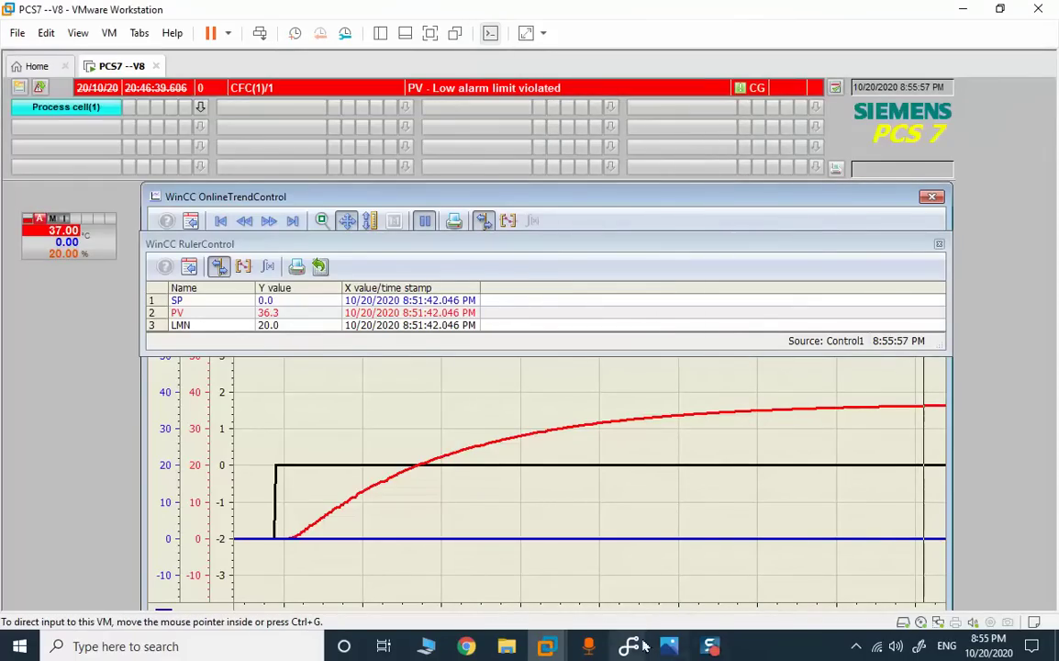
pyautogui.moveTo(629, 646)
pyautogui.click(642, 551)
pyautogui.click(657, 235)
# Enter xinf 36.3 and yinf 20, pass the validity check, and show the PCS 7 PID/PI results.
pyautogui.write('3')
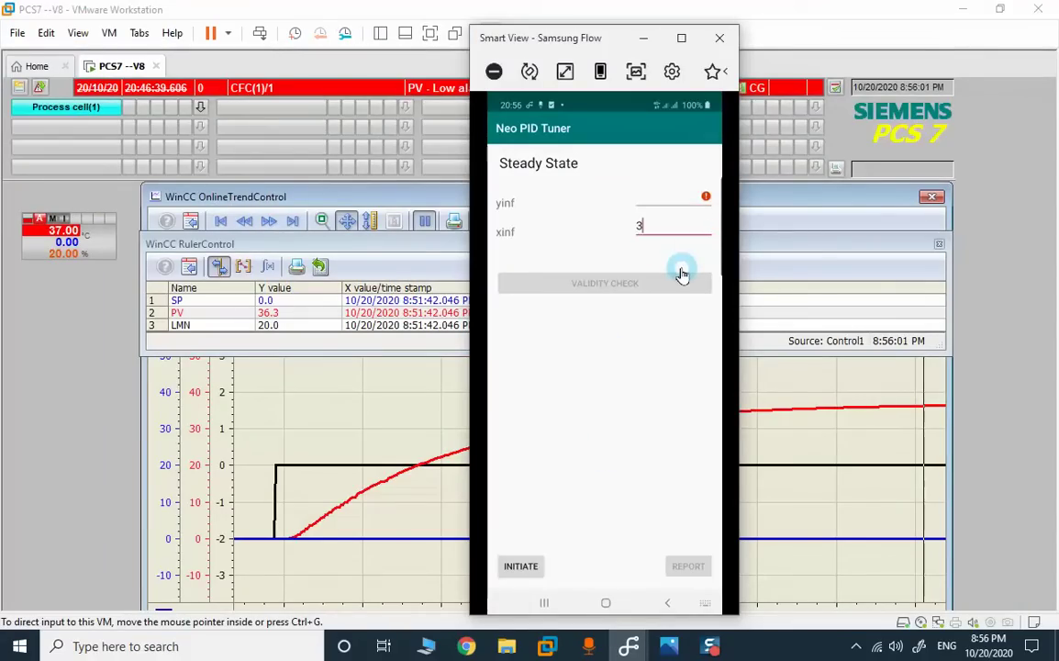
pyautogui.write('6.3')
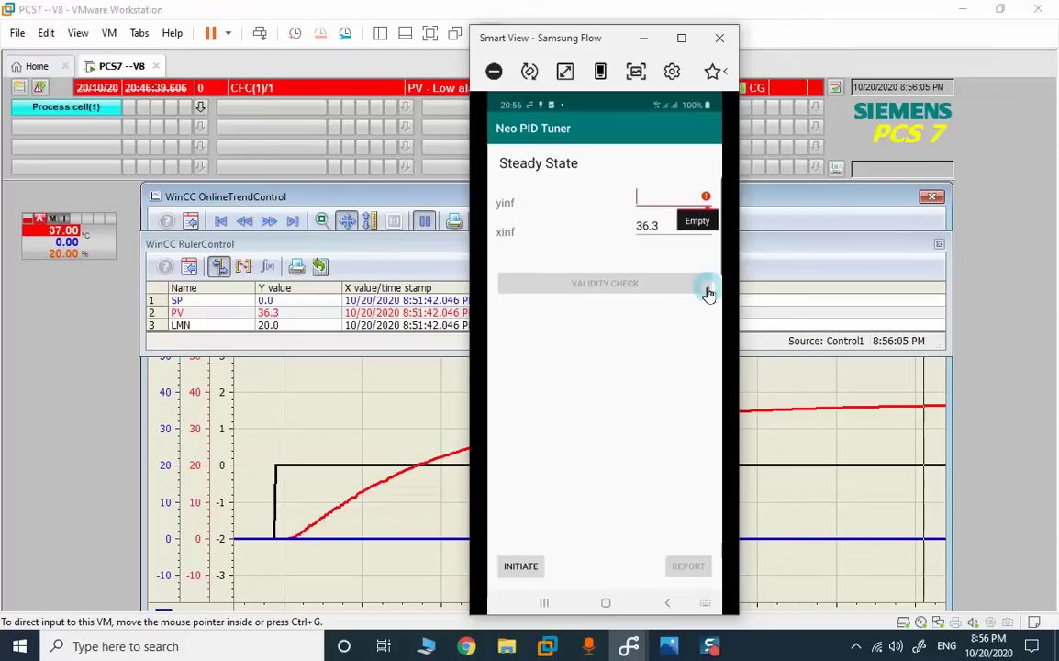
pyautogui.write('20')
pyautogui.press('Tab')
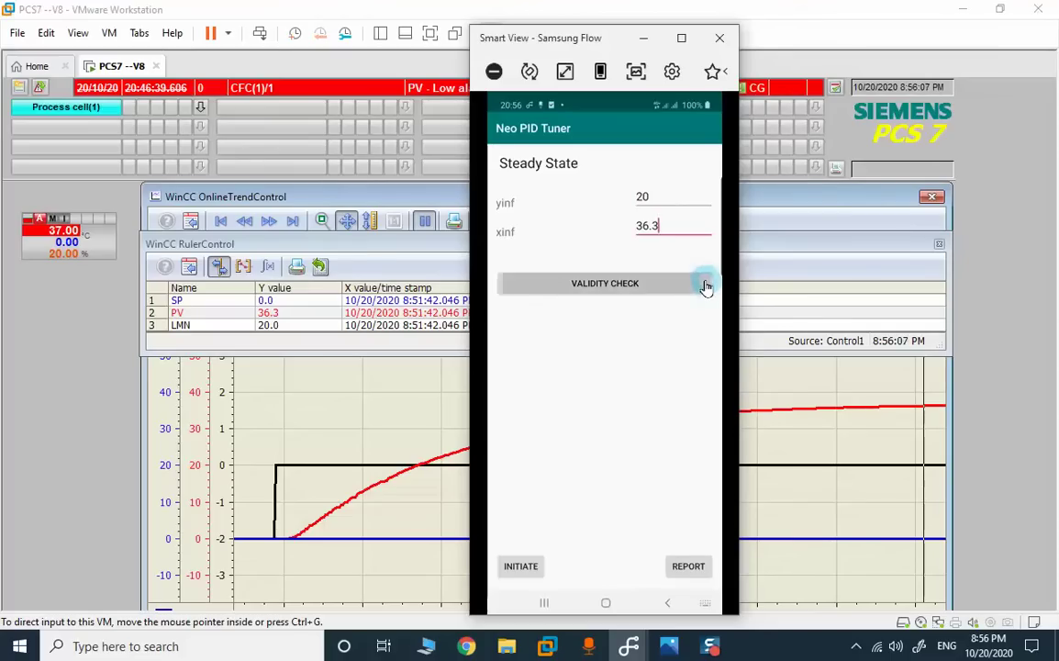
pyautogui.click(705, 288)
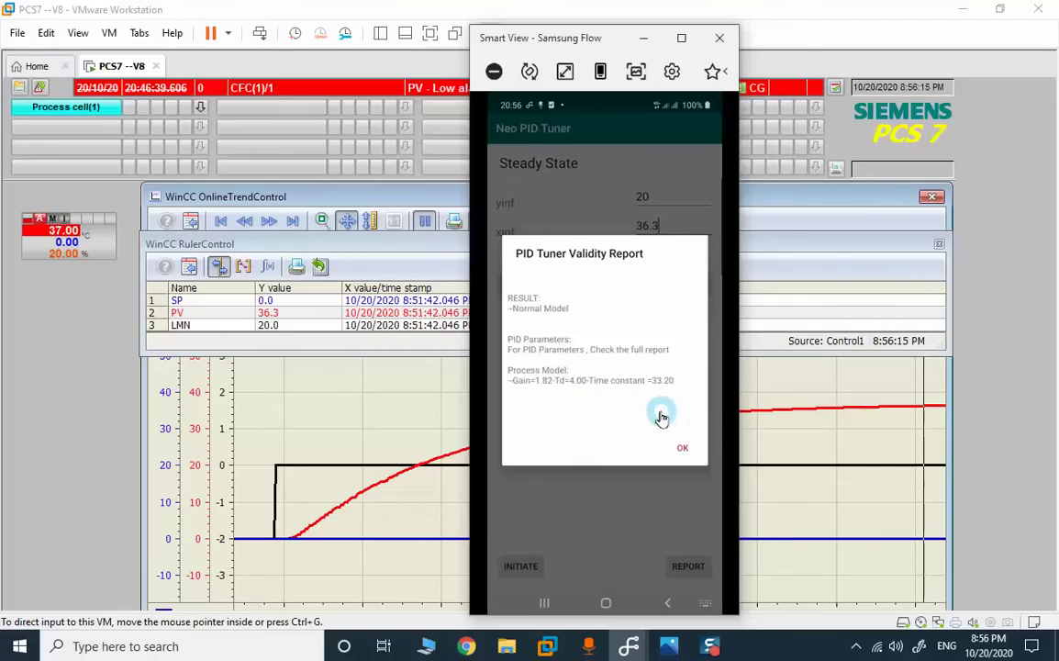
pyautogui.click(682, 447)
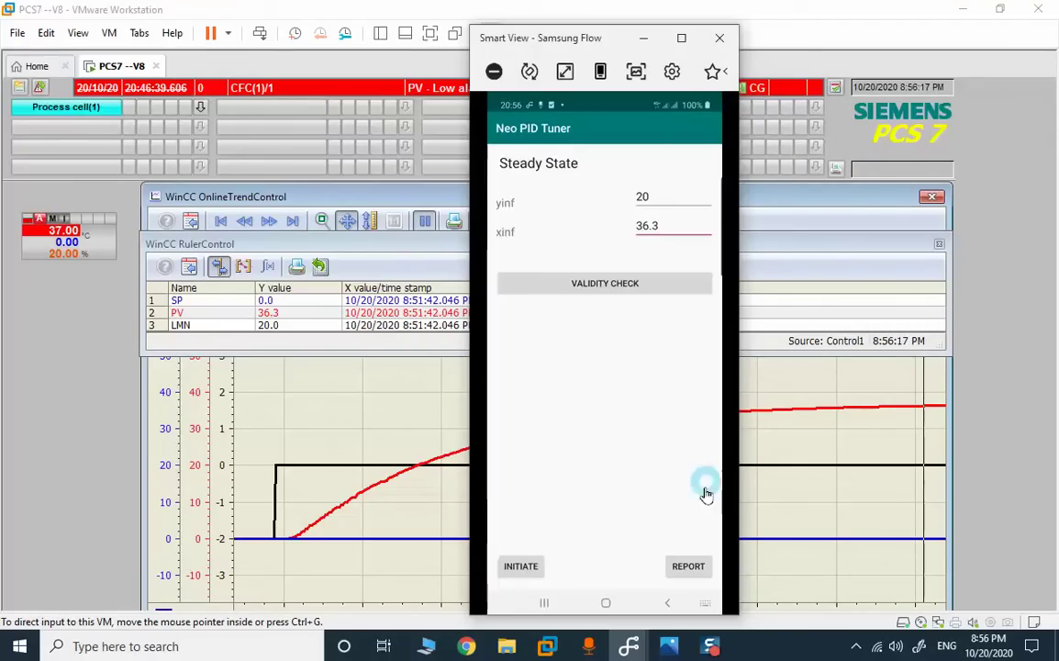
pyautogui.click(695, 568)
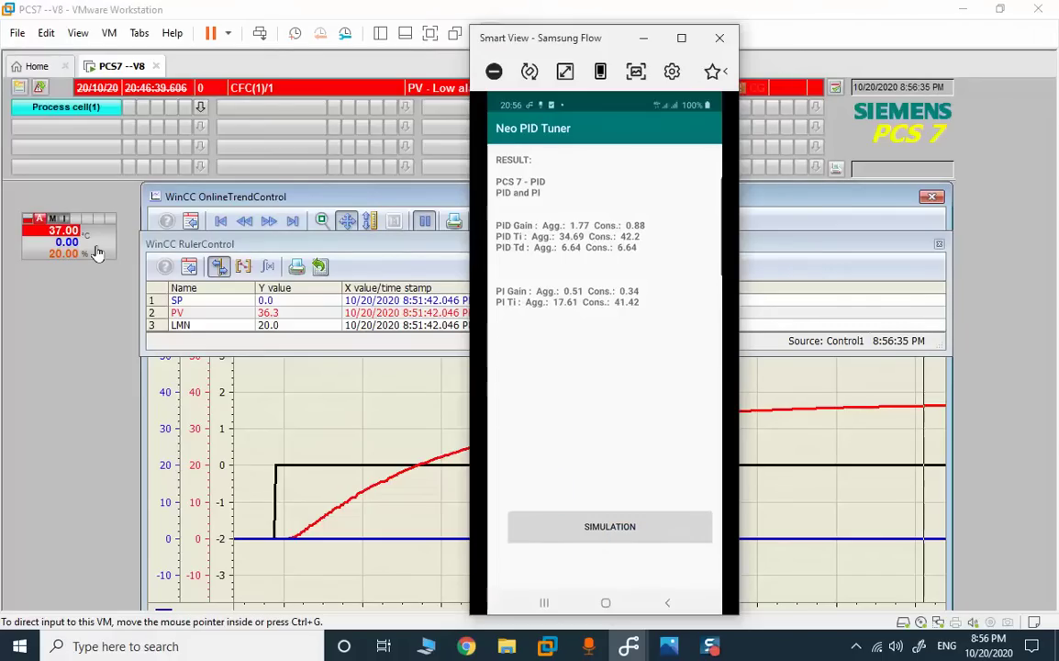
# Pause the live WinCC trend after noting gain 1.77, Ti 34.69 and Td 6.64.
pyautogui.click(424, 218)
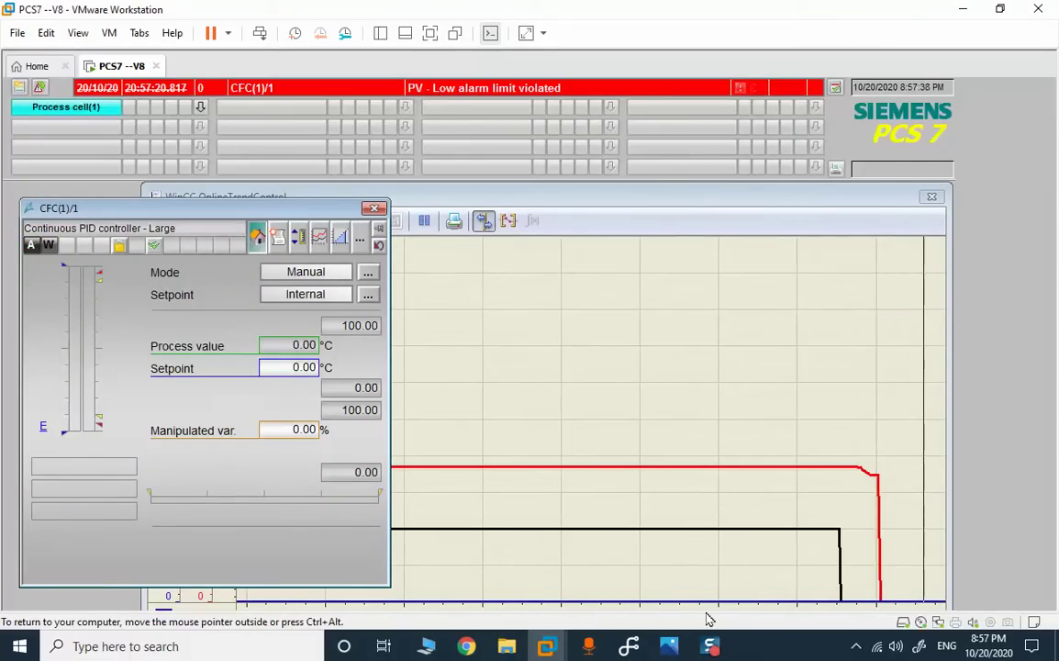
# Show the faceplate parameters (Gain 2.18, Ti 38 s, Td 8 s) and compare with the tuner's aggressive values.
pyautogui.moveTo(630, 643)
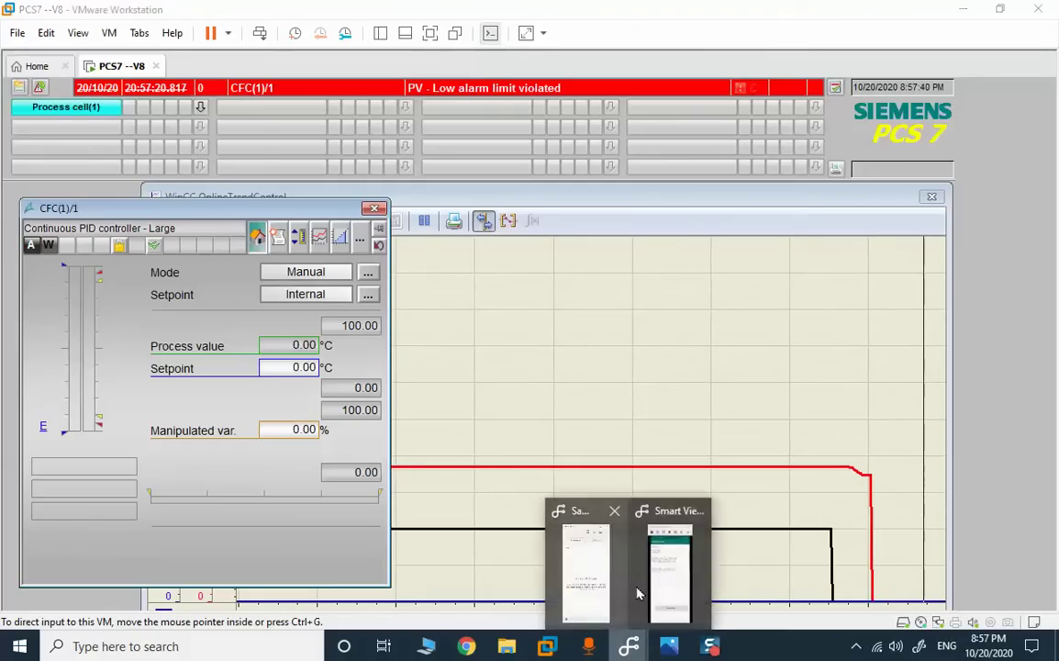
pyautogui.click(648, 584)
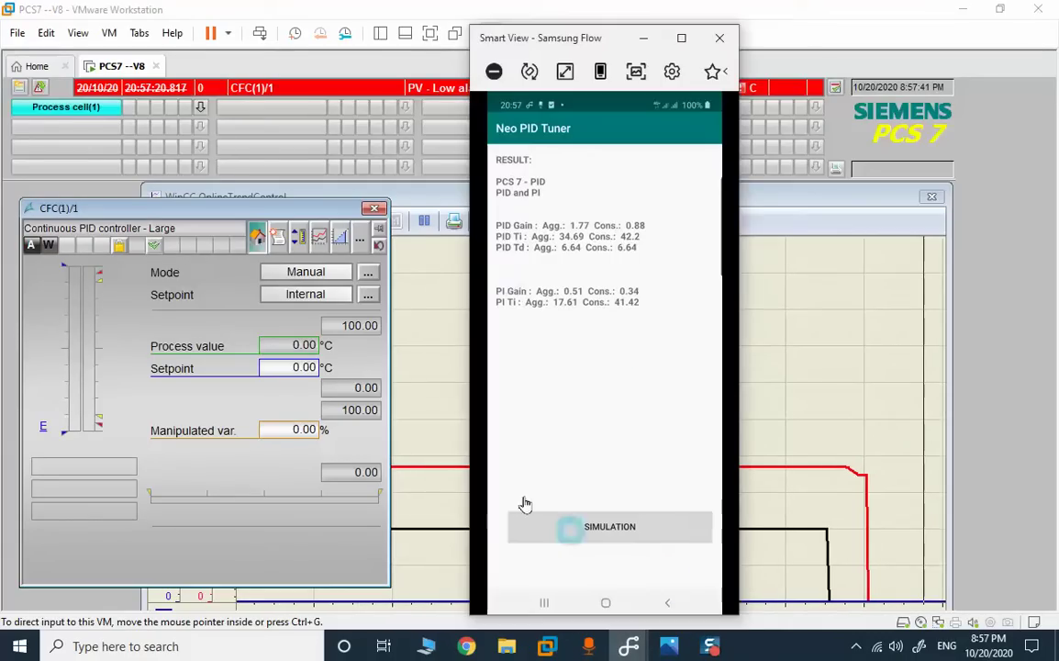
pyautogui.click(371, 240)
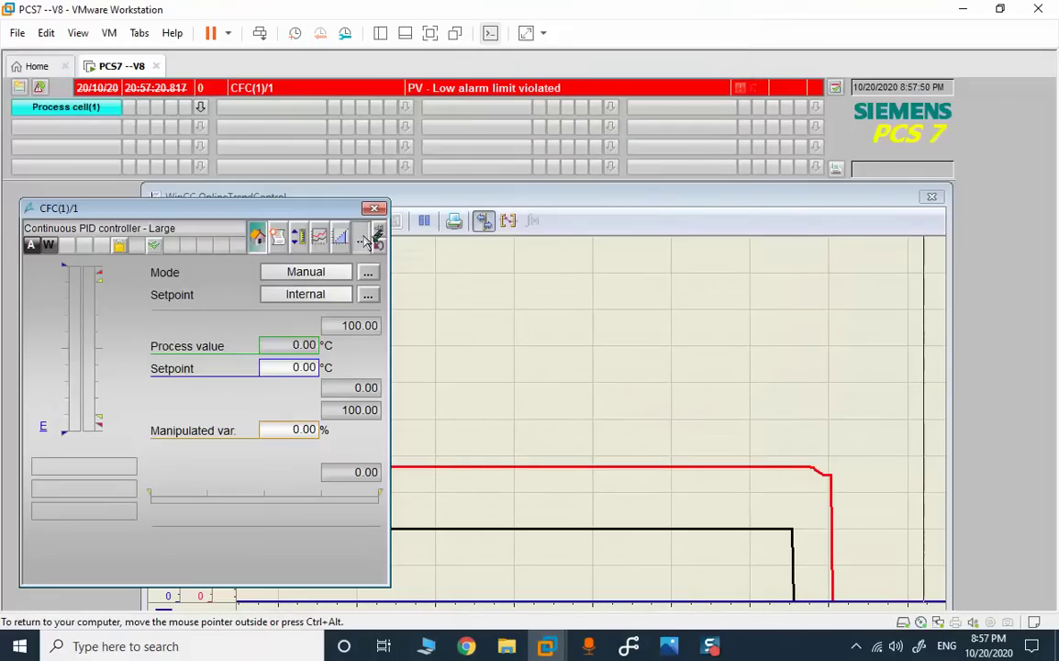
pyautogui.click(279, 237)
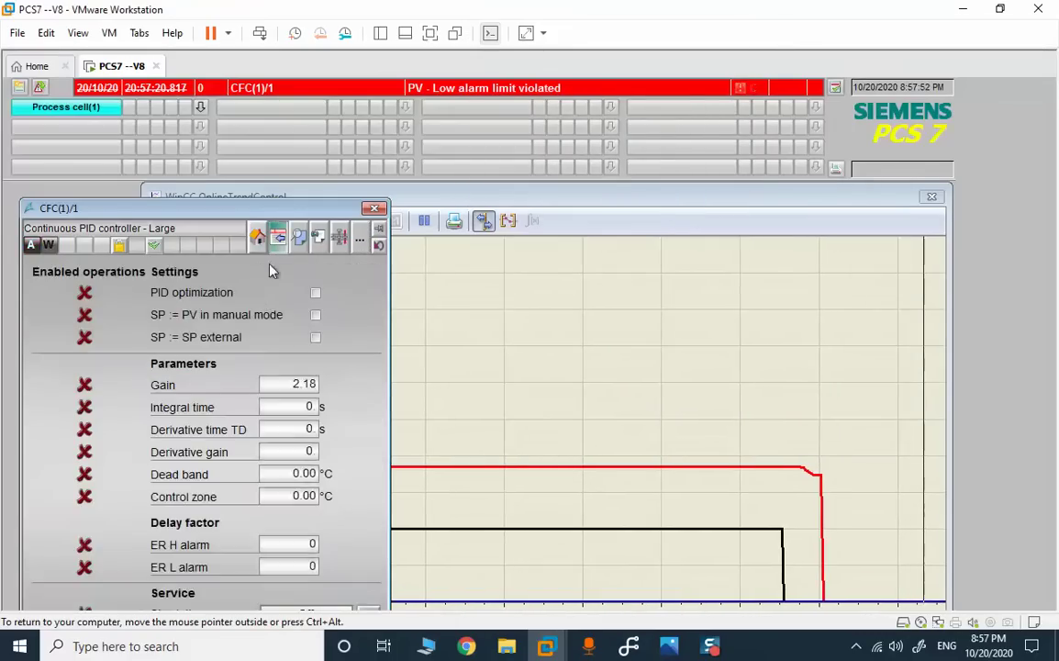
pyautogui.moveTo(636, 648)
pyautogui.click(668, 571)
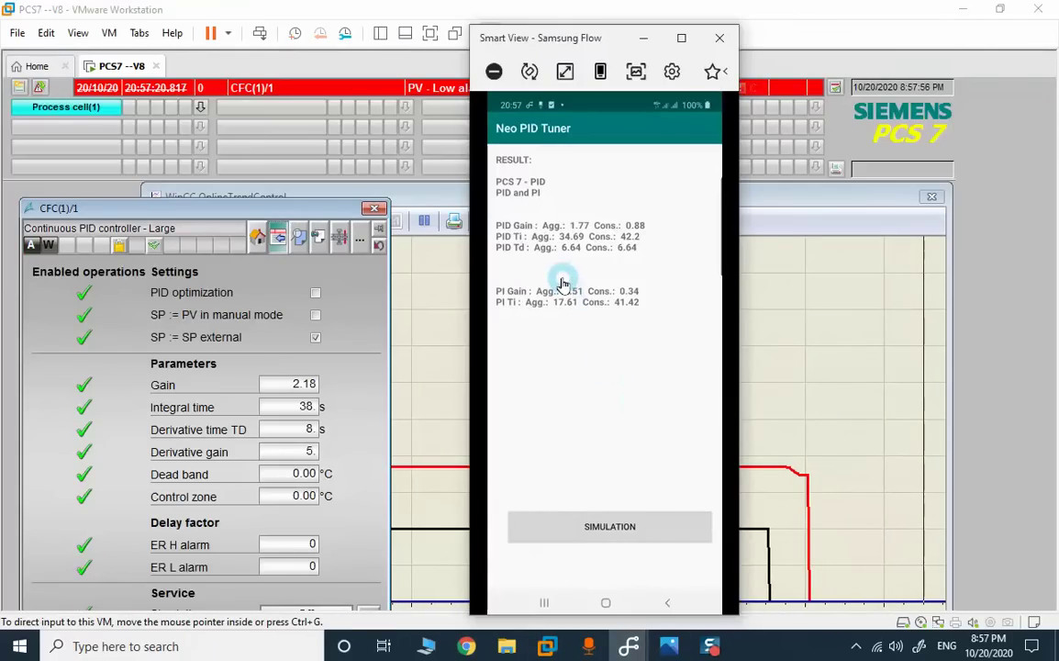
pyautogui.click(578, 209)
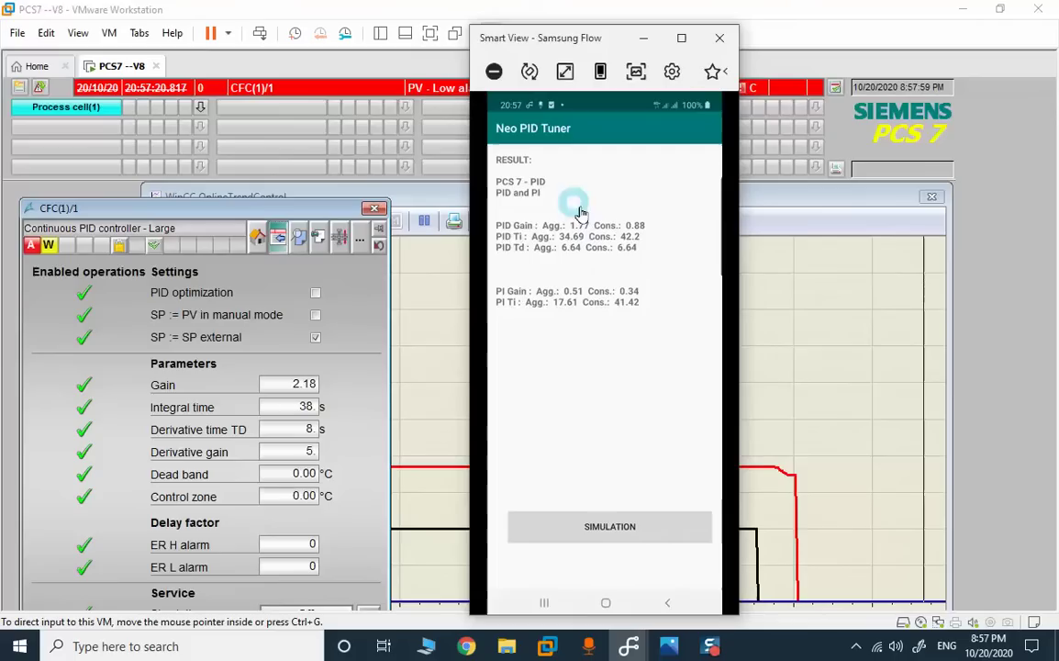
pyautogui.click(328, 397)
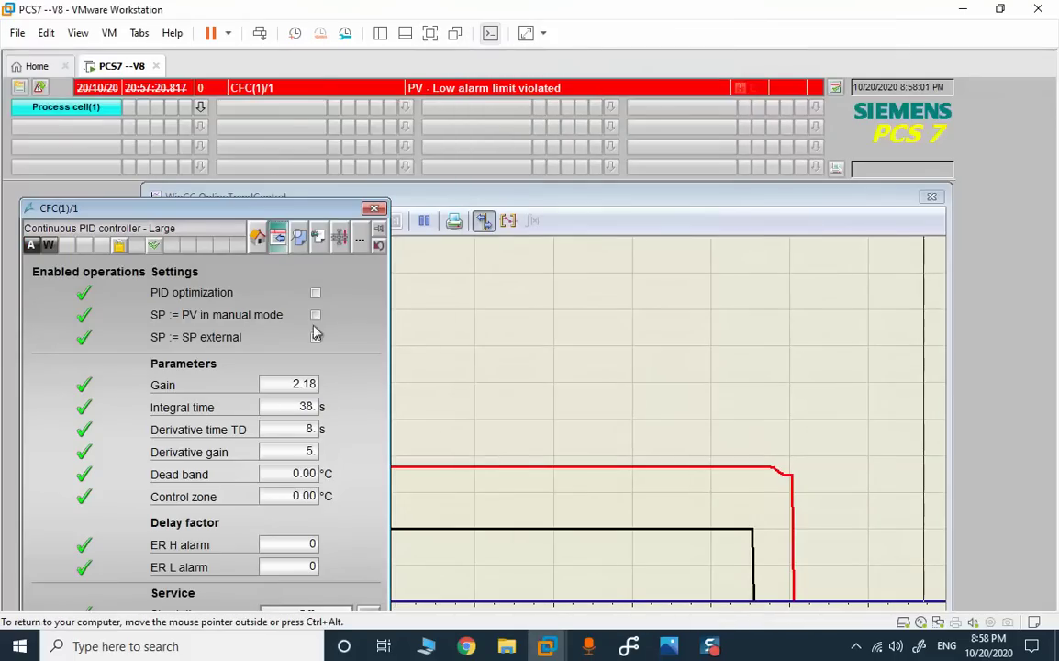
# Set the PID Gain to 1.8 and confirm the integral time at 35 s.
pyautogui.click(432, 33)
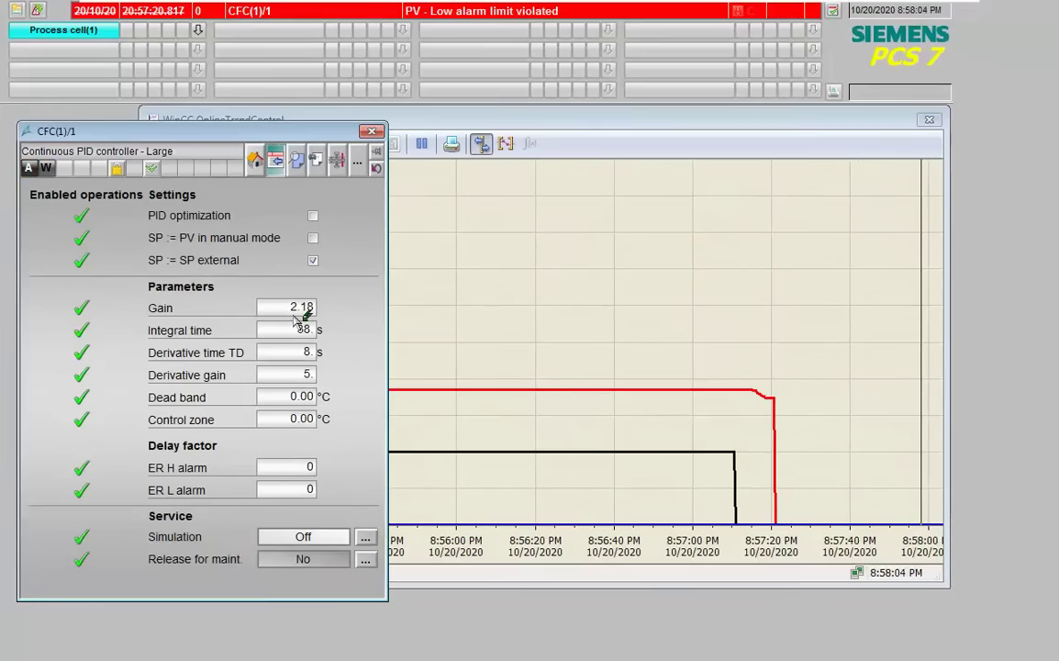
pyautogui.click(294, 312)
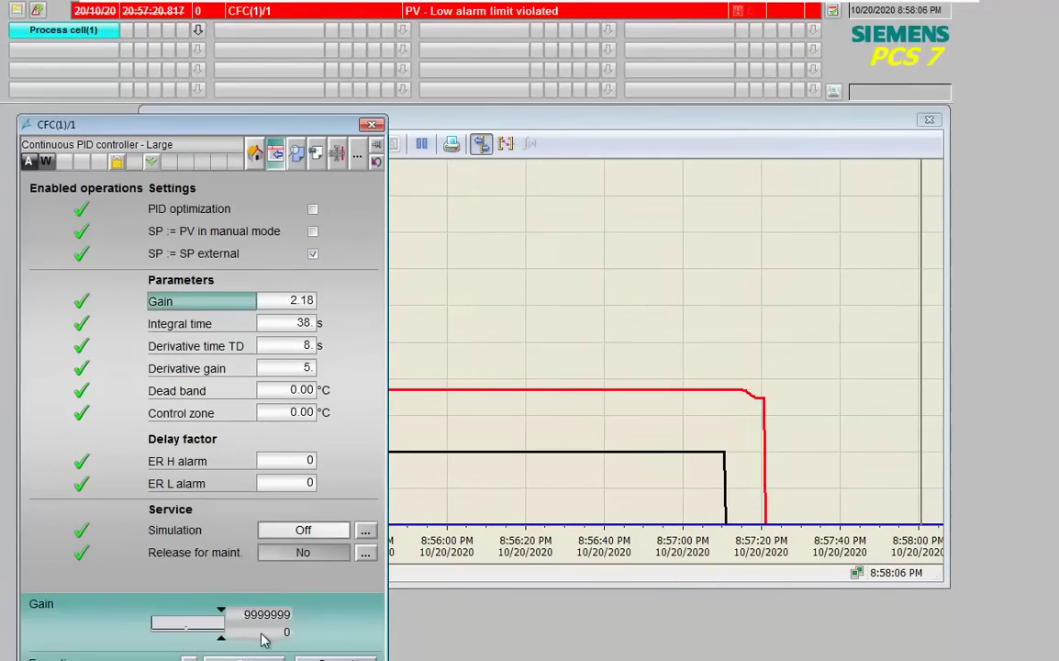
pyautogui.write('1.8')
pyautogui.press('Return')
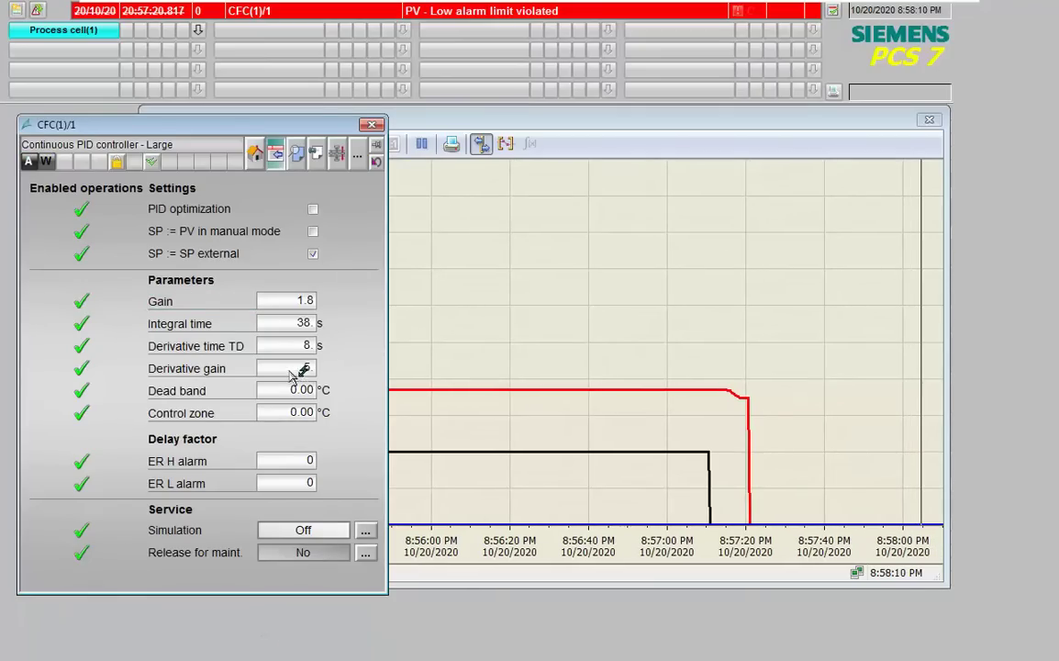
pyautogui.click(307, 325)
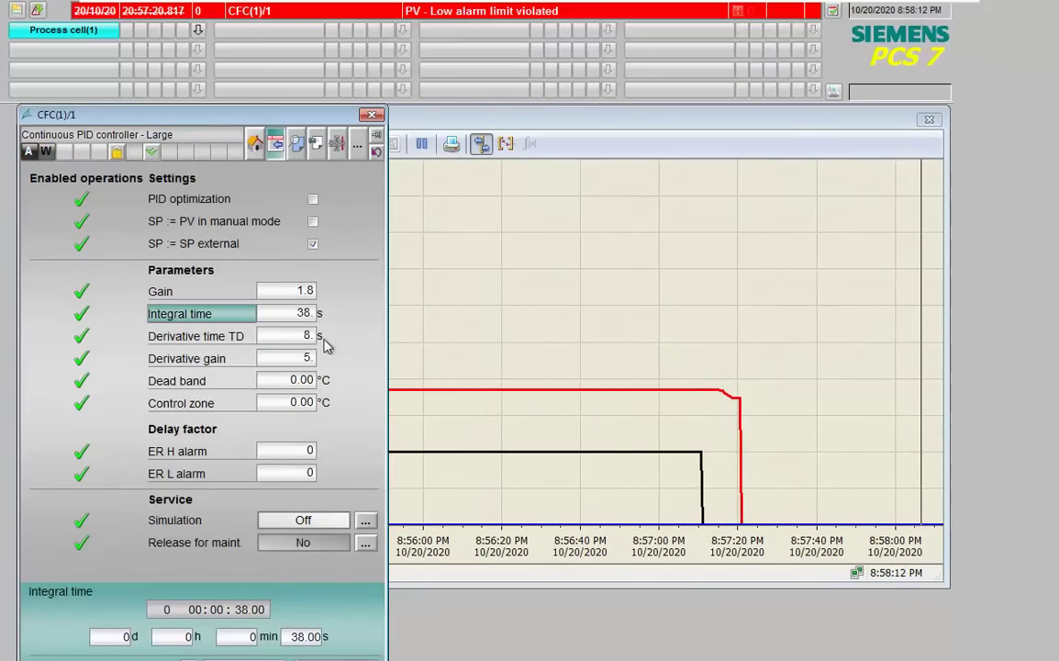
pyautogui.click(296, 636)
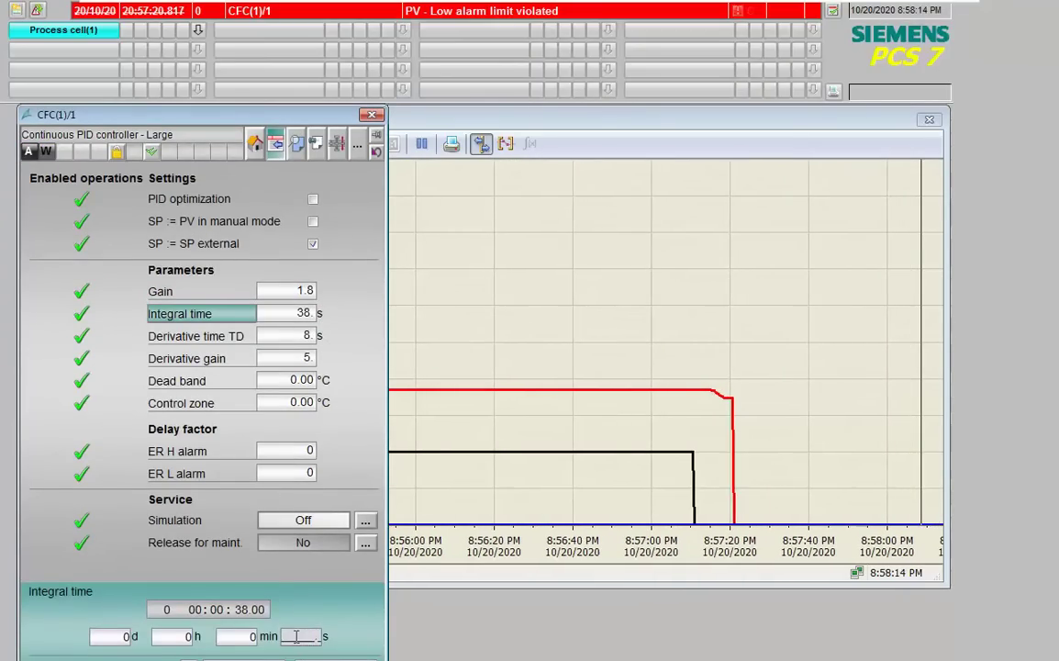
pyautogui.press('Return')
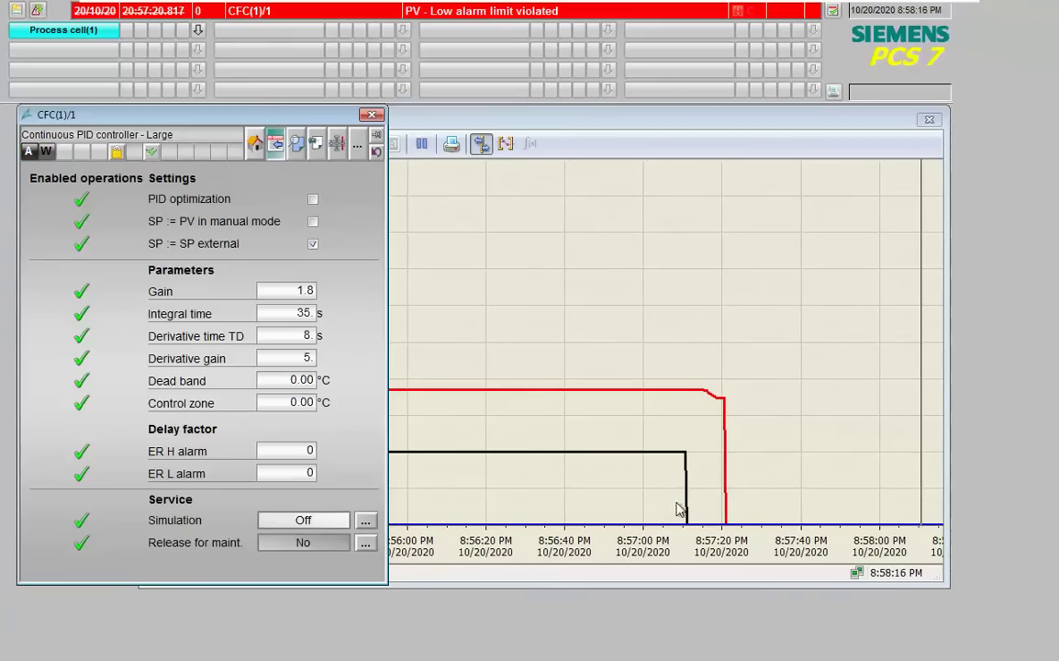
# Return the VM to a window, recheck the tuner's aggressive values, then hide the phone mirror.
pyautogui.moveTo(904, 11)
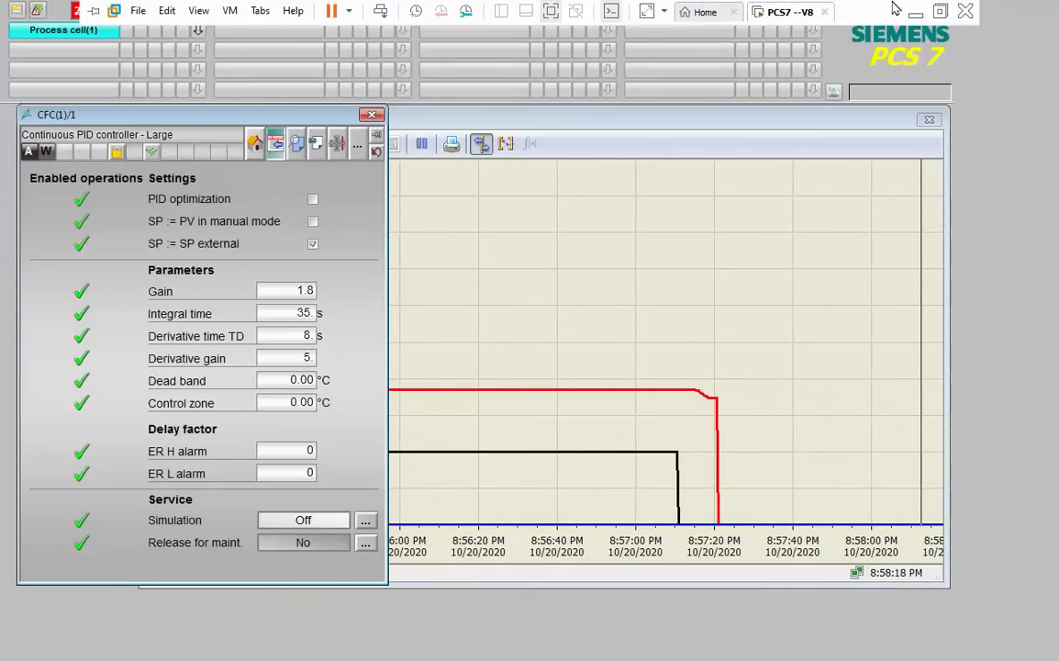
pyautogui.click(941, 12)
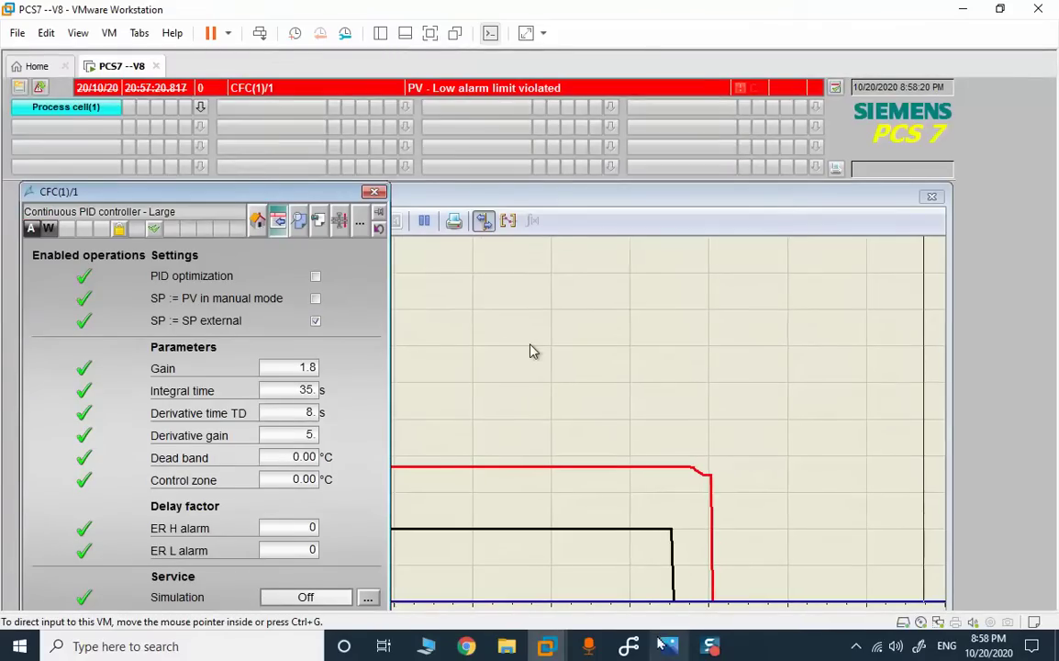
pyautogui.moveTo(633, 647)
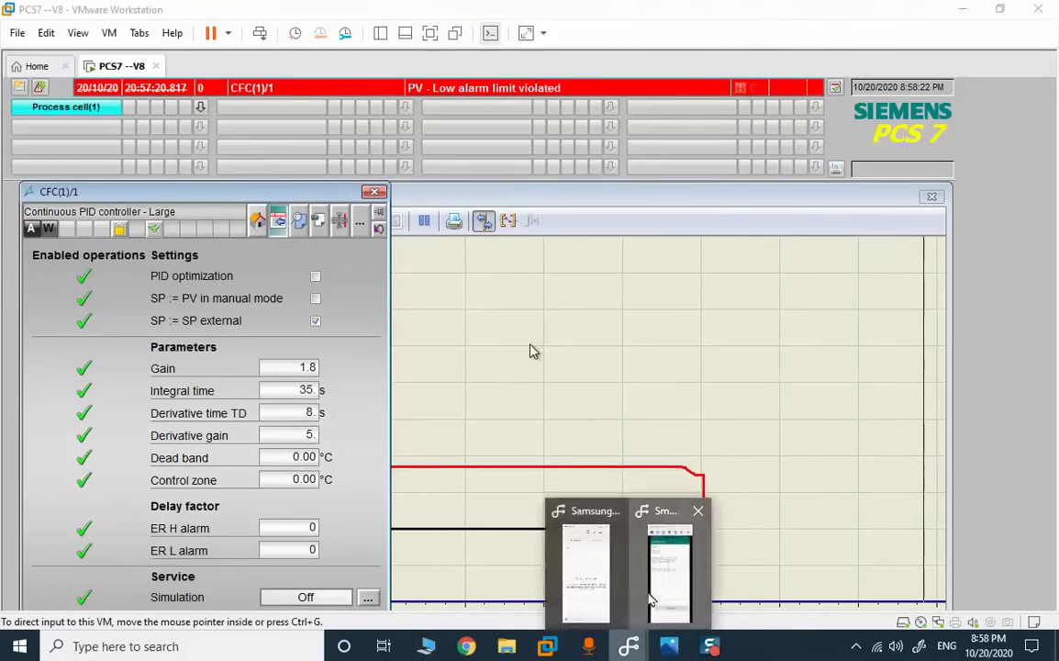
pyautogui.click(654, 587)
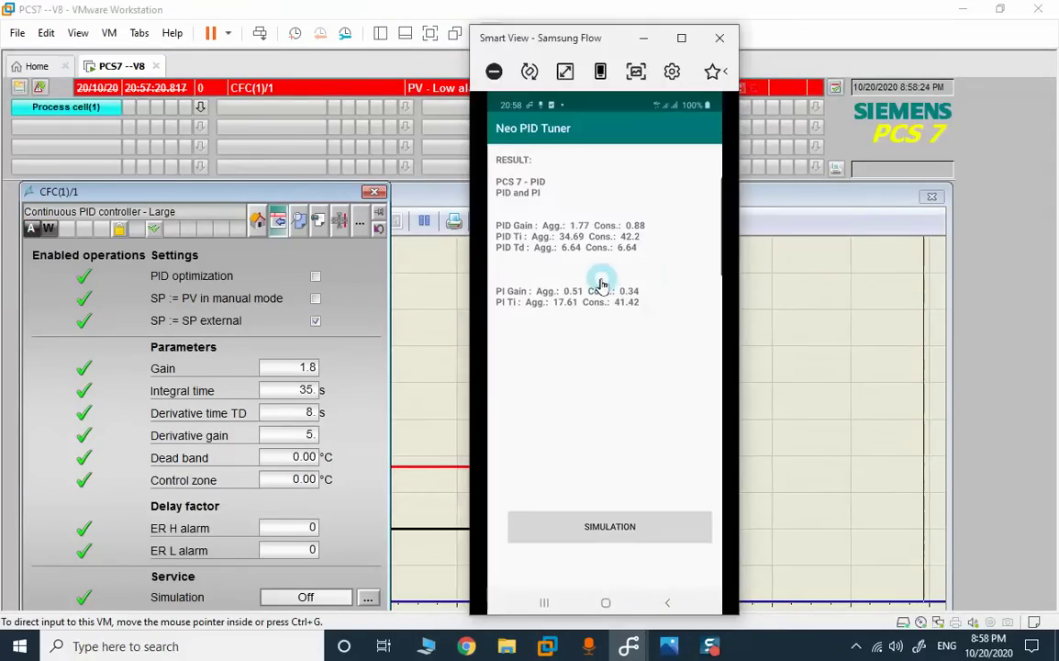
pyautogui.click(644, 38)
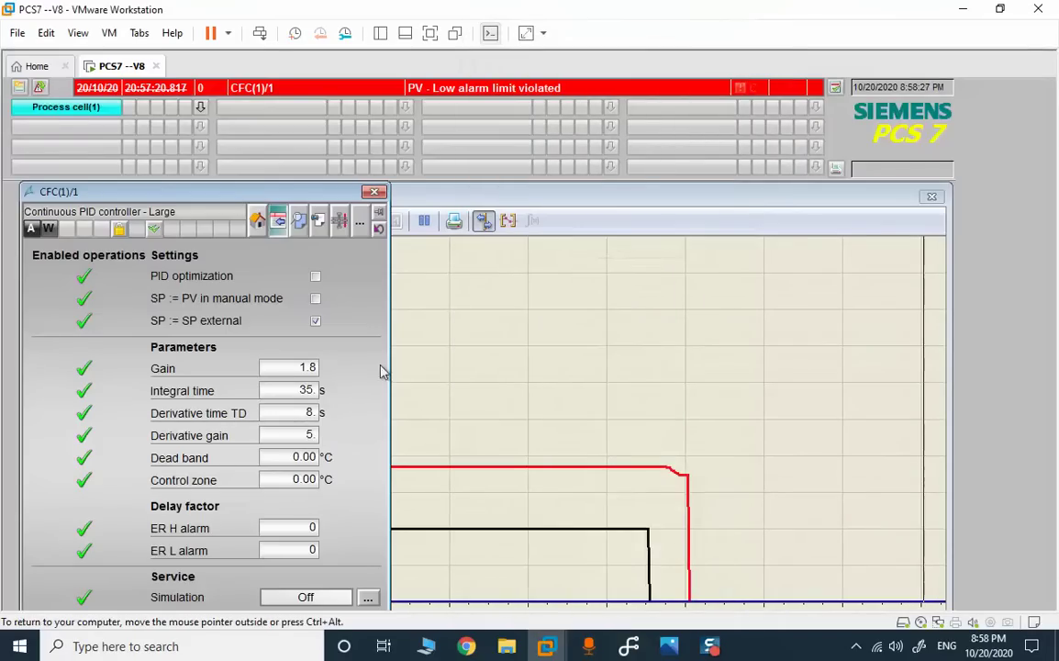
# Return the VM to full screen and open the faceplate's derivative time TD entry panel.
pyautogui.click(429, 33)
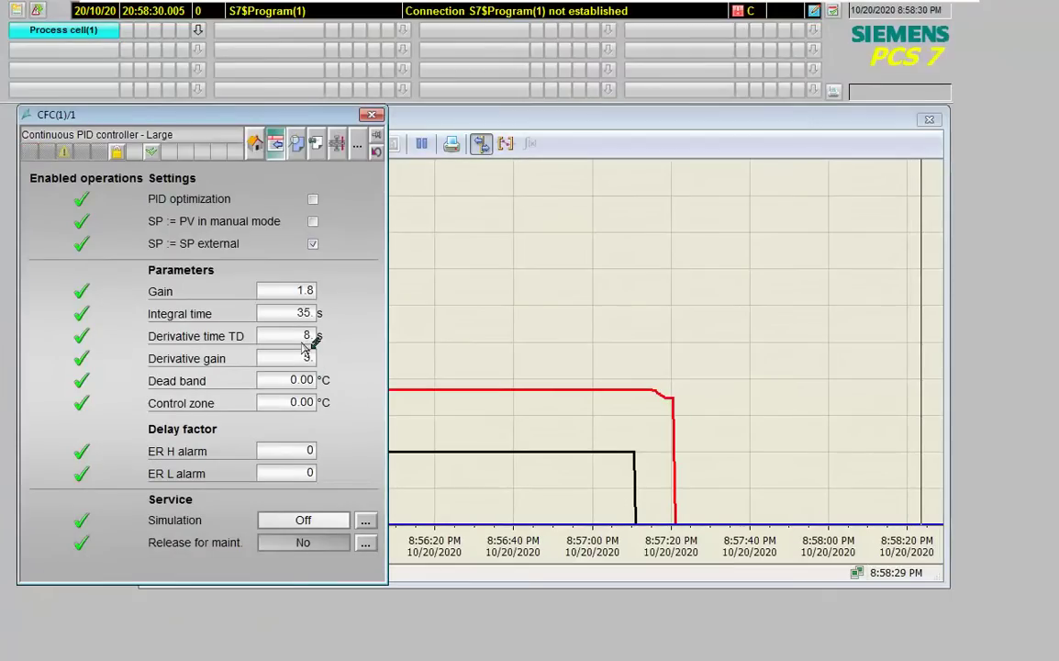
pyautogui.click(307, 336)
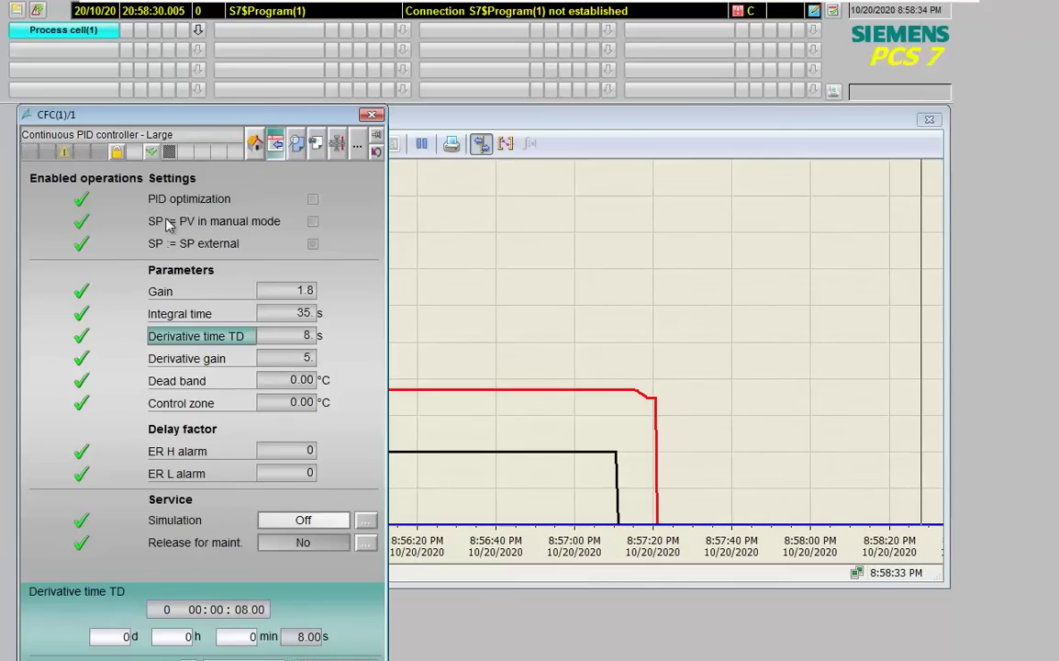
pyautogui.moveTo(110, 112); pyautogui.dragTo(241, 110)
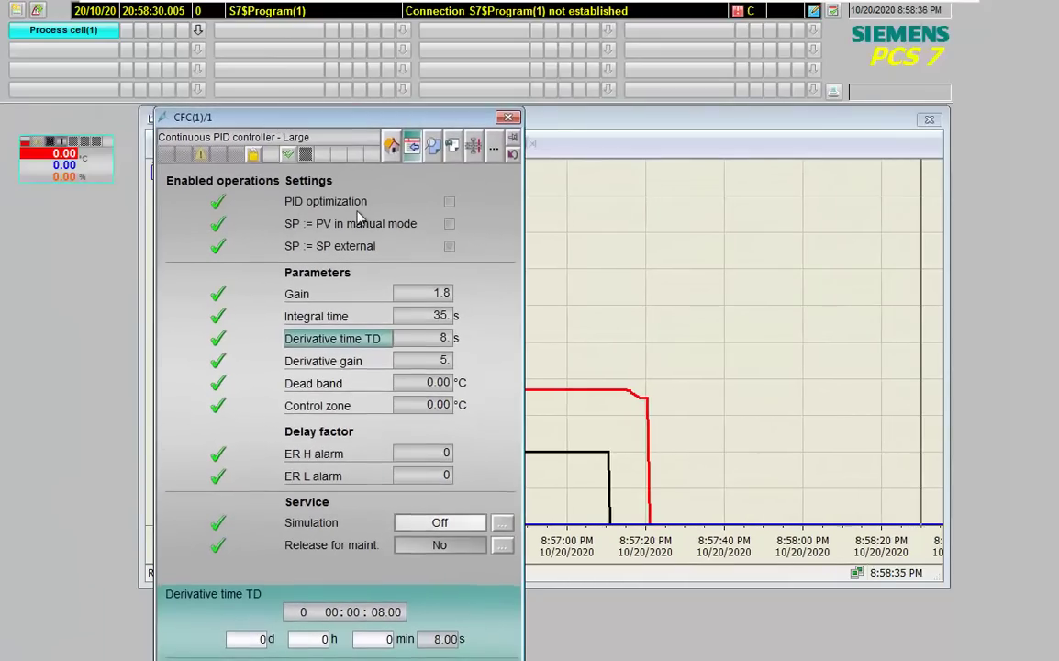
# Restart the simulated CPU in PLCSIM by switching it to STOP, then RUN-P.
pyautogui.press('super')
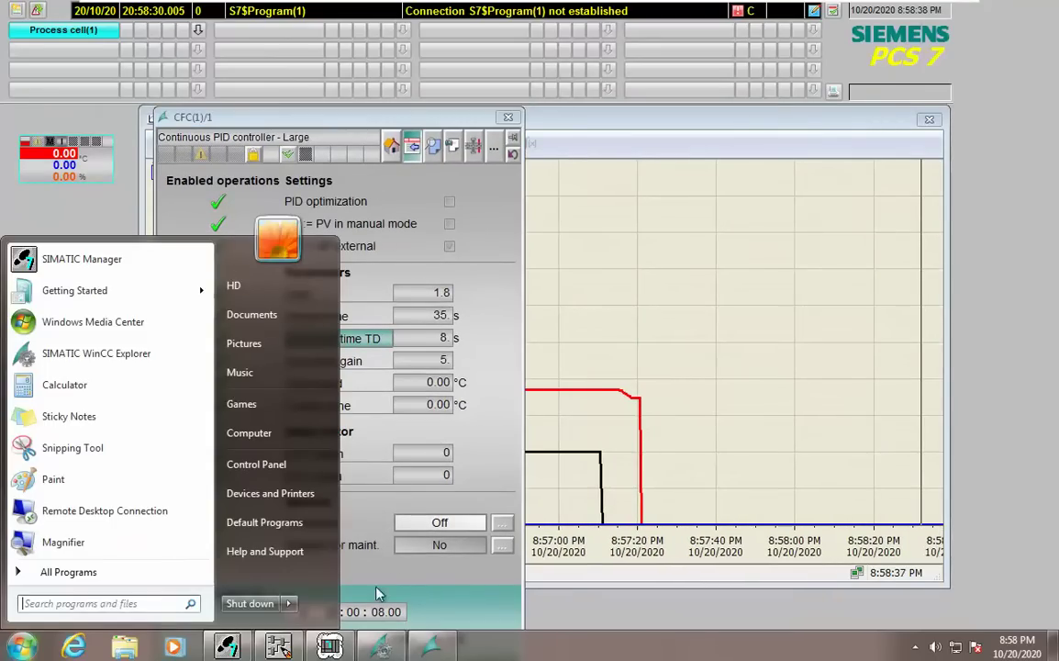
pyautogui.click(380, 646)
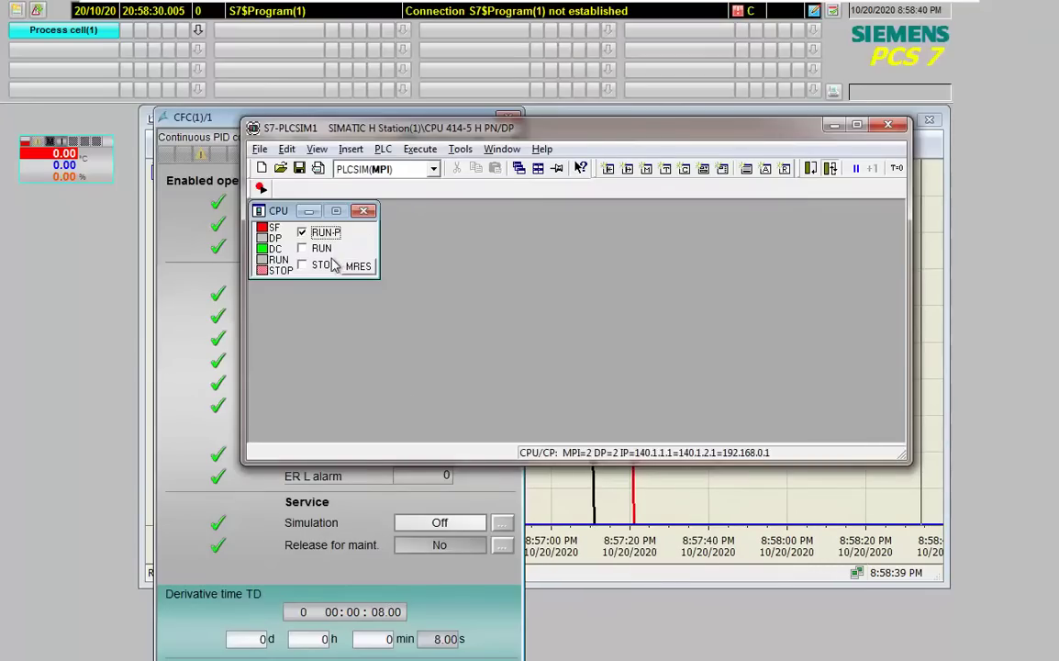
pyautogui.click(326, 265)
pyautogui.click(321, 233)
# Enter 6.6 s as the derivative time TD on the PID faceplate.
pyautogui.click(227, 273)
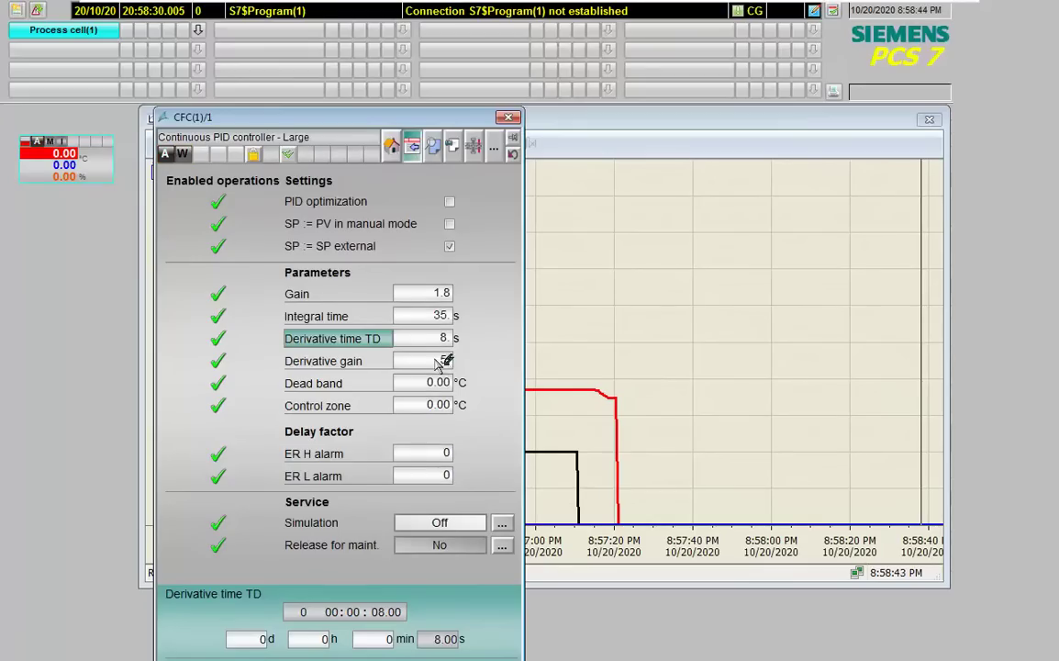
pyautogui.click(447, 636)
pyautogui.write('6.')
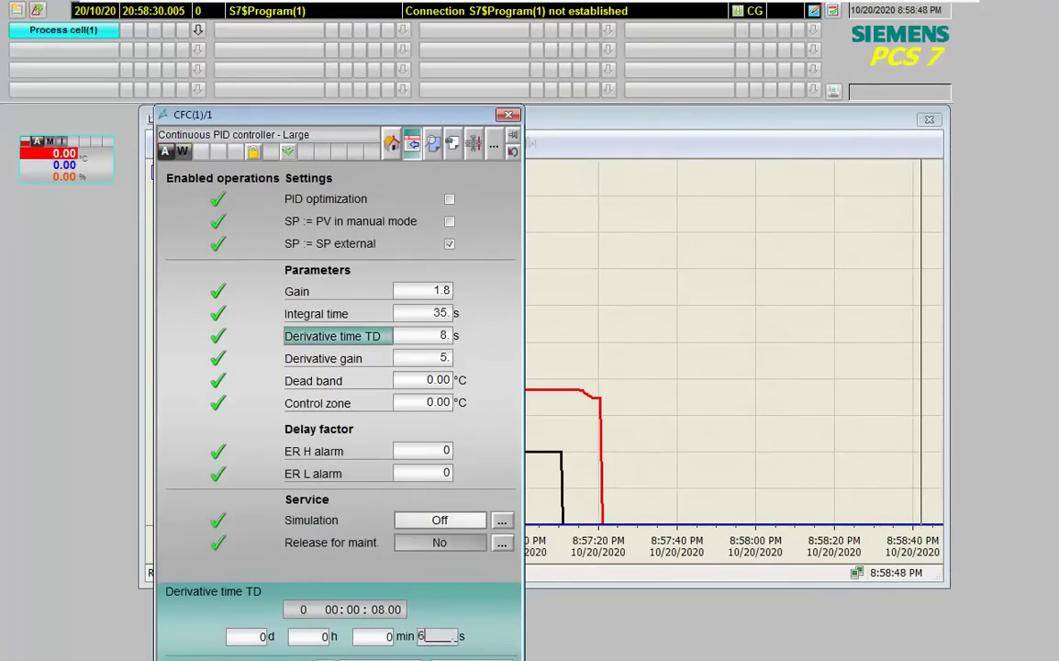
pyautogui.write('6')
pyautogui.press('Return')
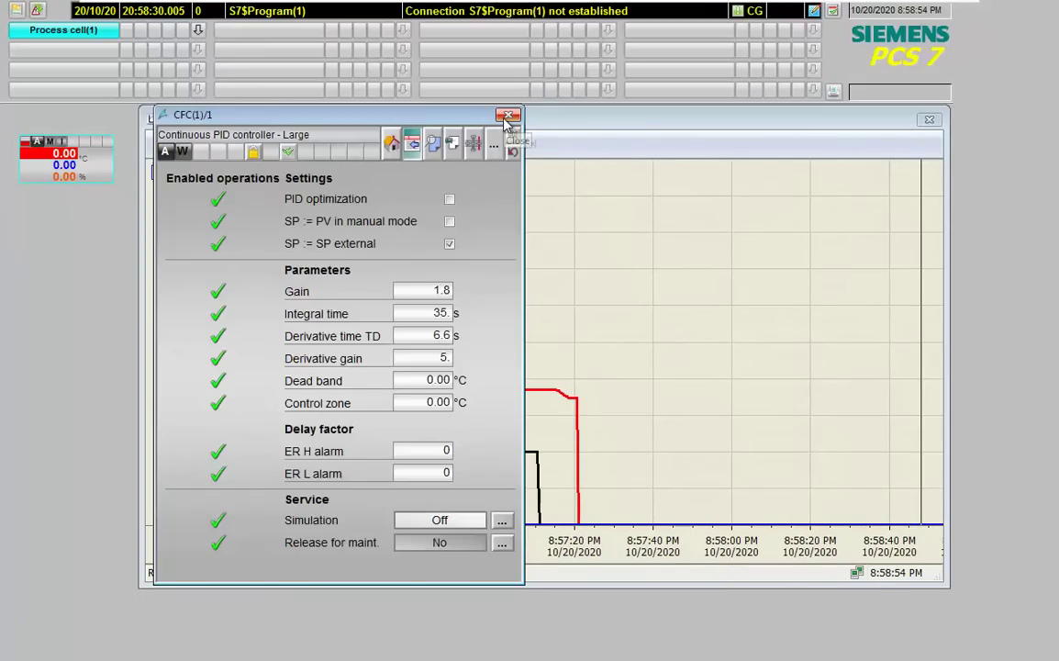
# Reopen the CFC(1)/1 faceplate and switch the controller's operating mode to Automatic.
pyautogui.click(510, 116)
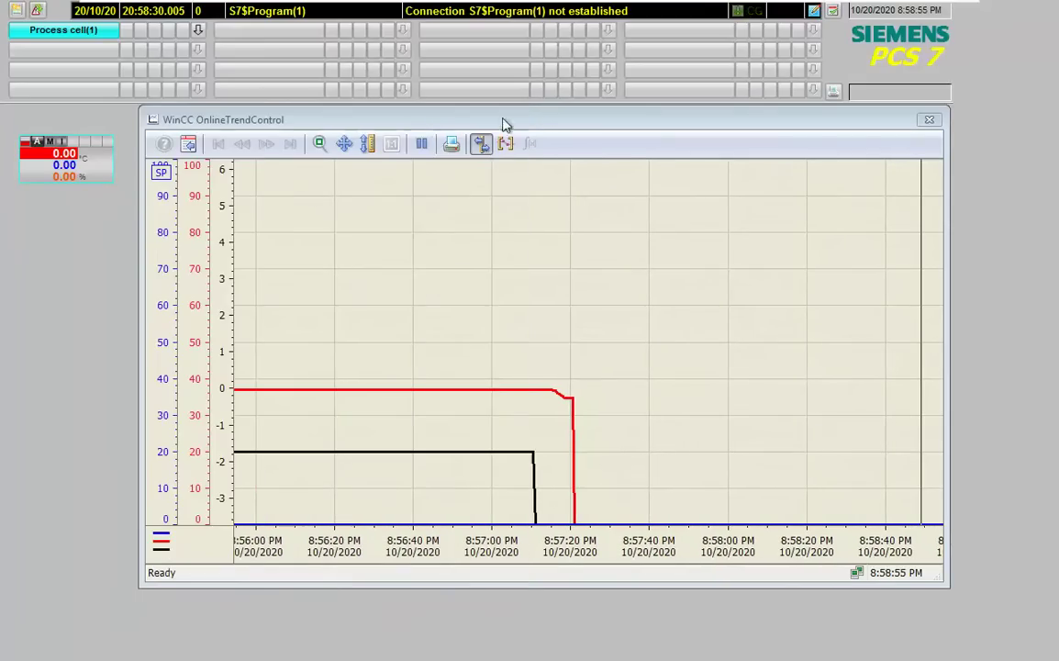
pyautogui.click(66, 177)
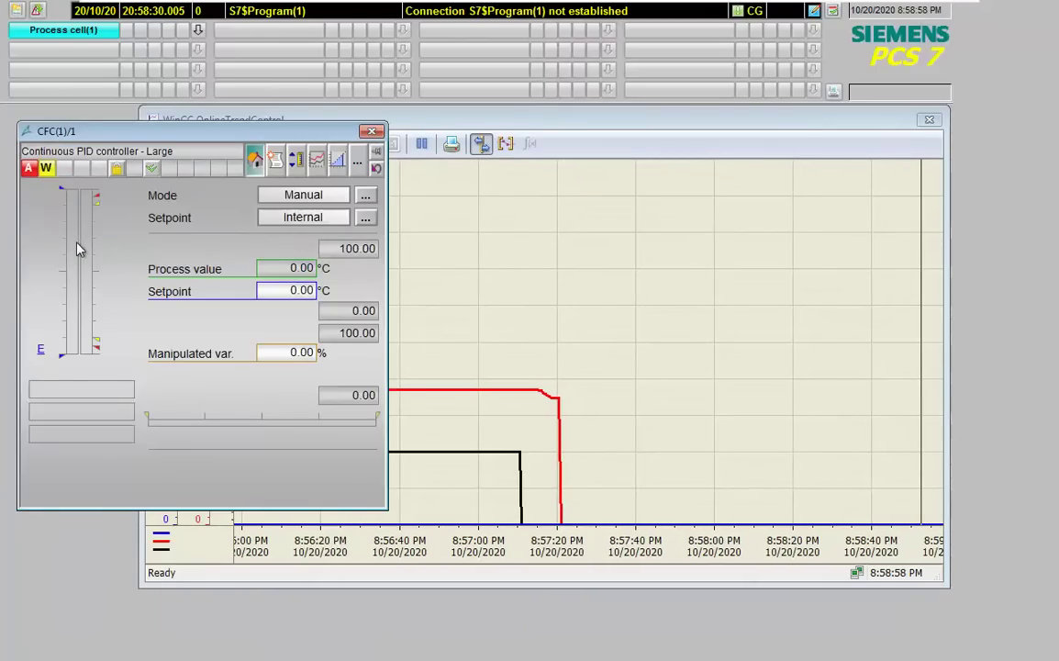
pyautogui.click(366, 199)
pyautogui.click(112, 542)
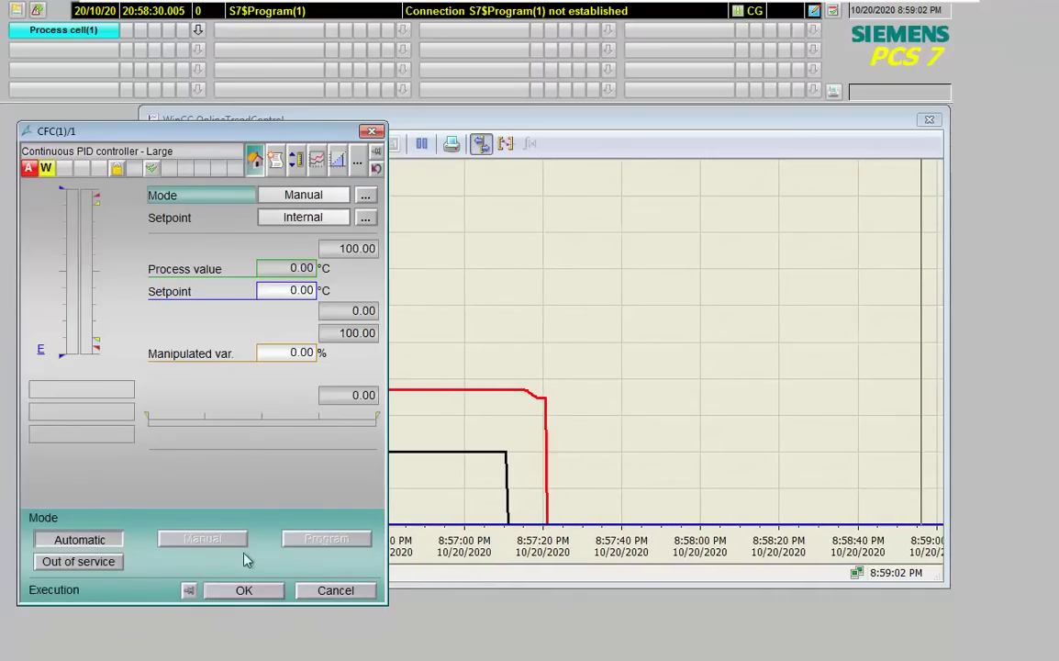
pyautogui.click(277, 588)
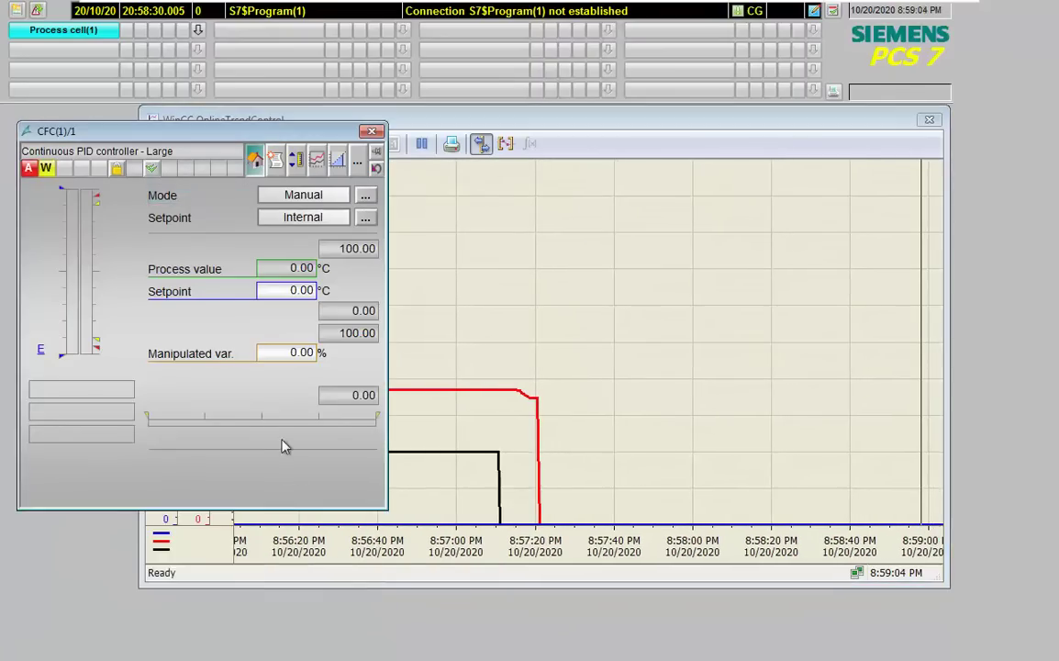
# Enter and apply a setpoint of 80 °C on the faceplate.
pyautogui.click(310, 292)
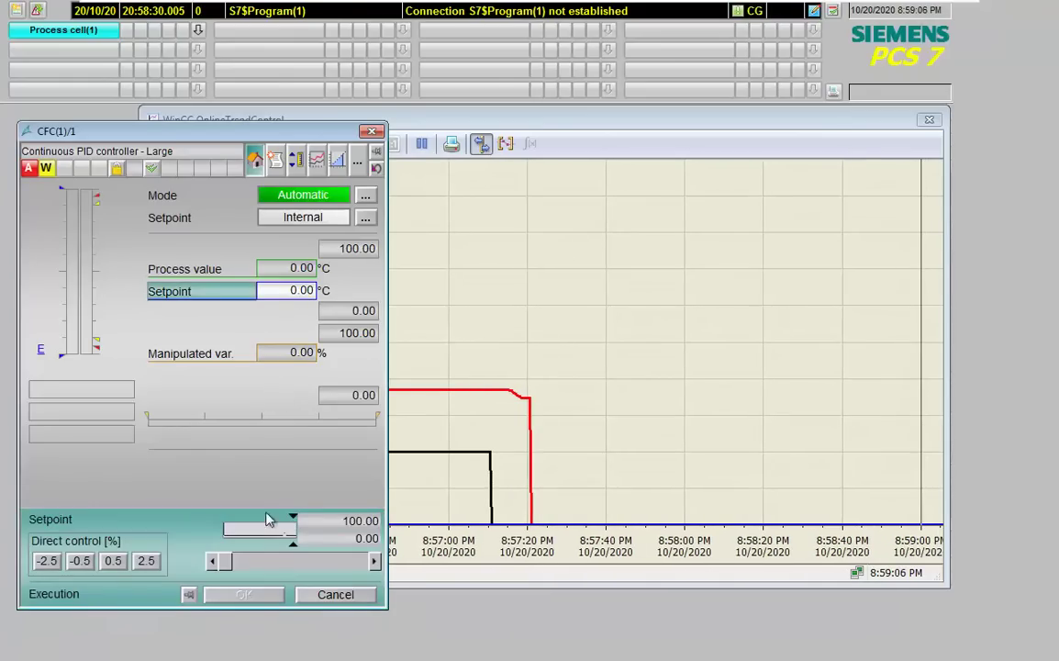
pyautogui.write('+80')
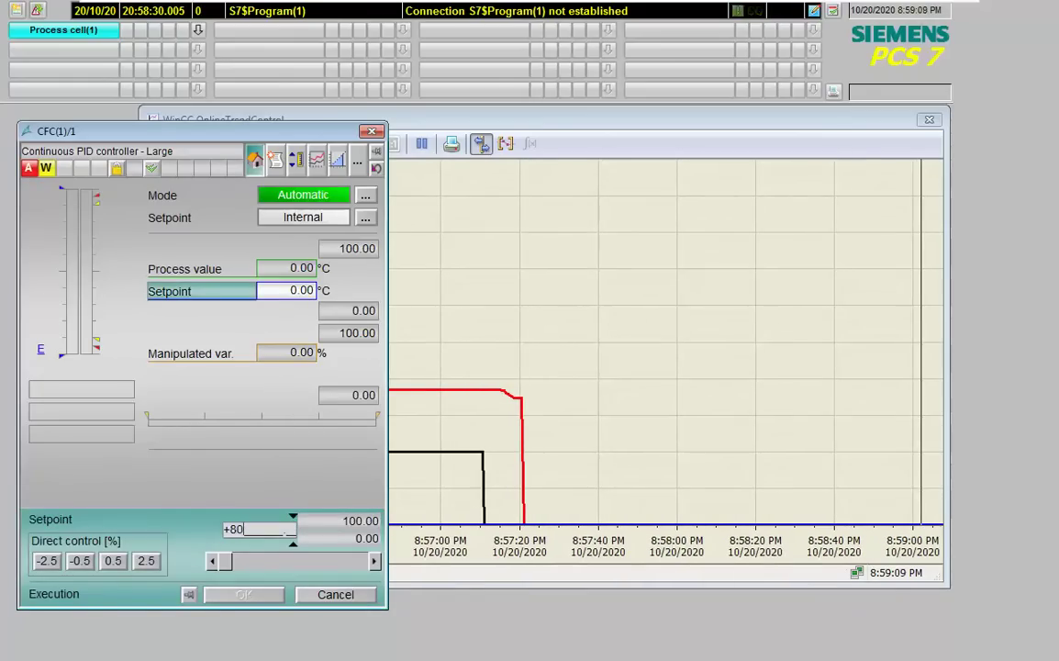
pyautogui.press('Return')
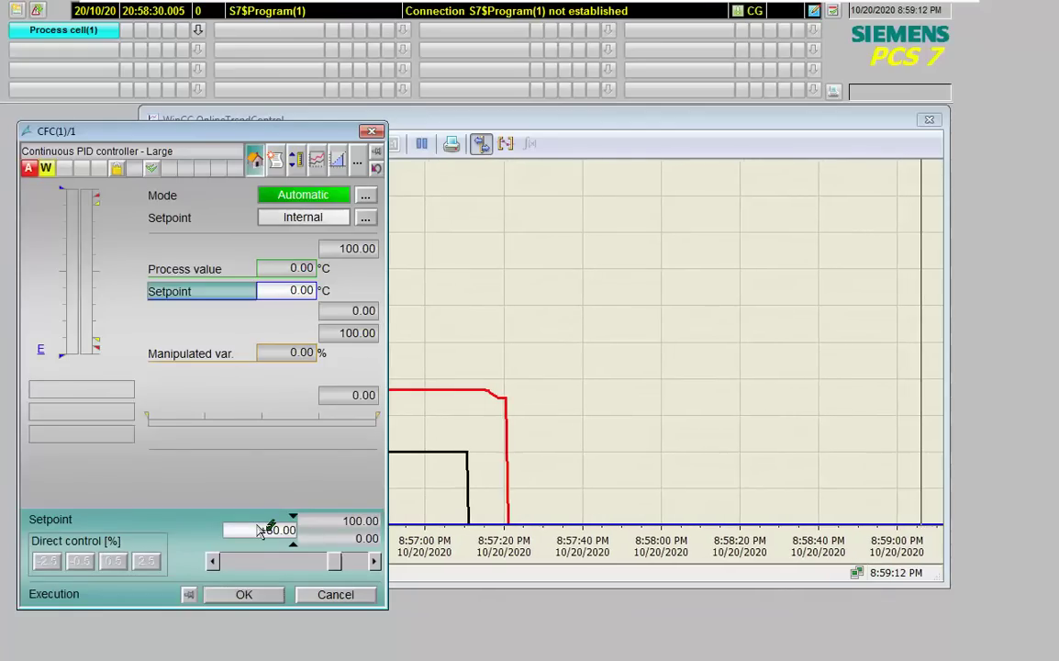
pyautogui.click(262, 597)
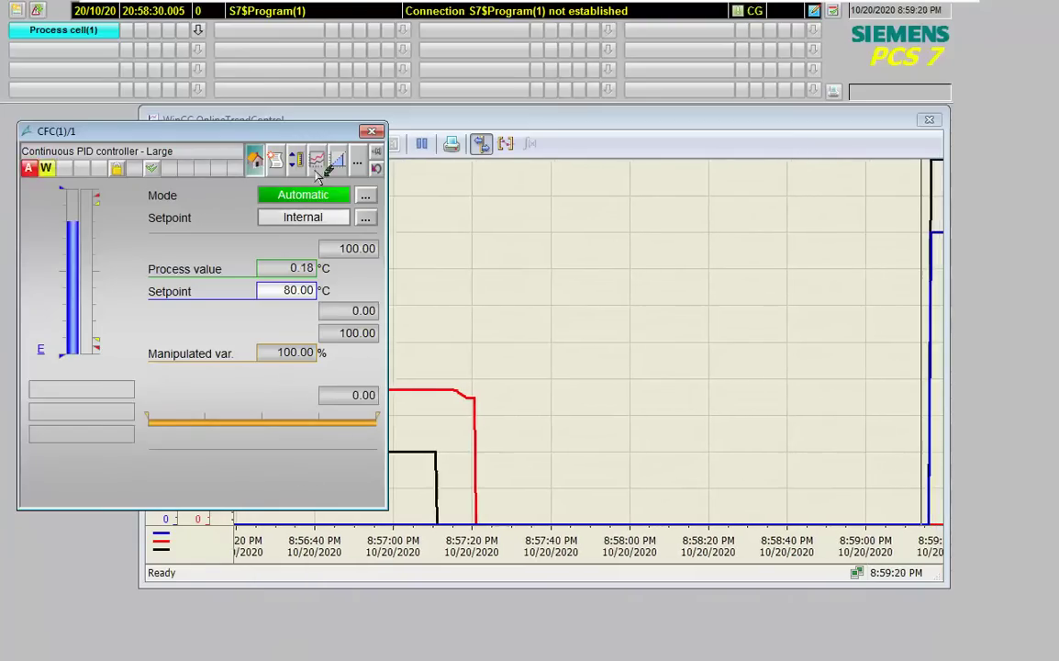
# Close the faceplate and watch the trend as PV settles near 80.57 °C.
pyautogui.click(371, 130)
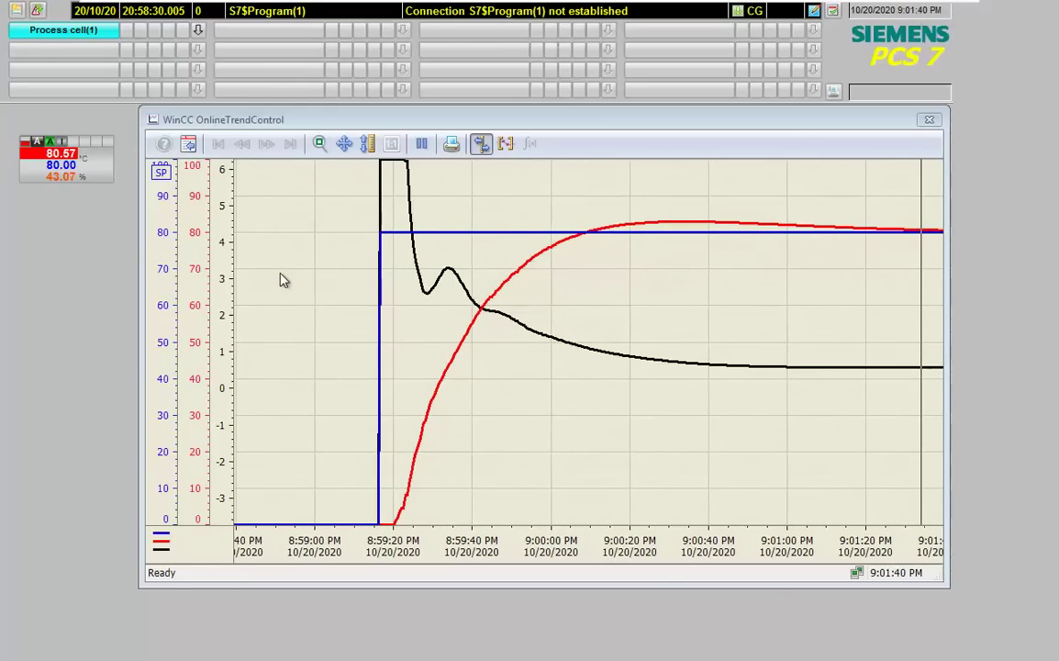
# Pause the online trend to hold PV at 80.48 °C against setpoint 80.
pyautogui.click(422, 147)
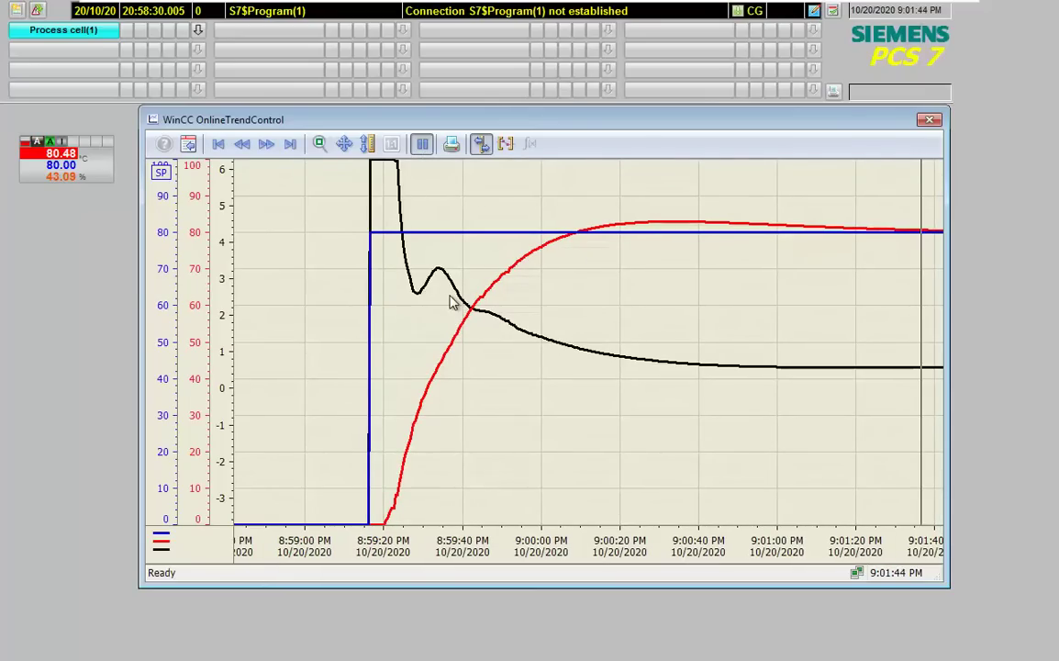